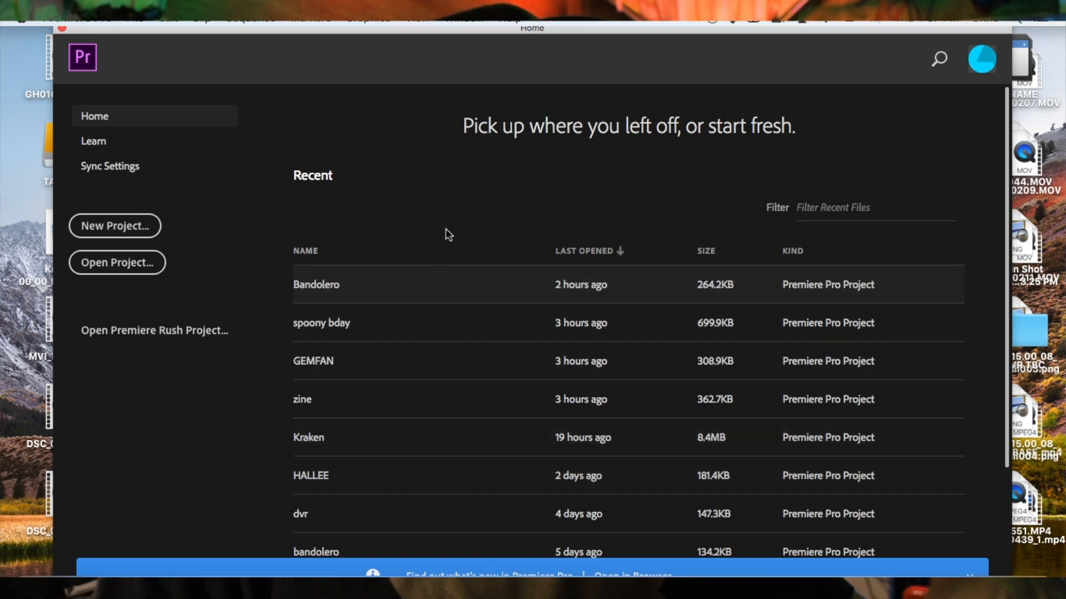
# Create a new project named Basics
pyautogui.click(139, 235)
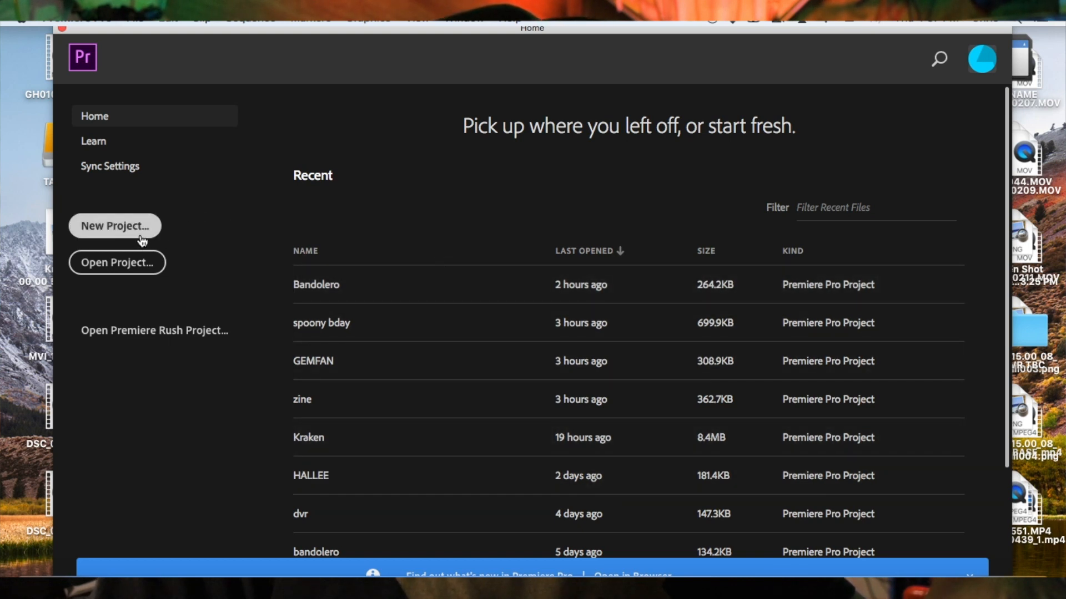
pyautogui.click(142, 229)
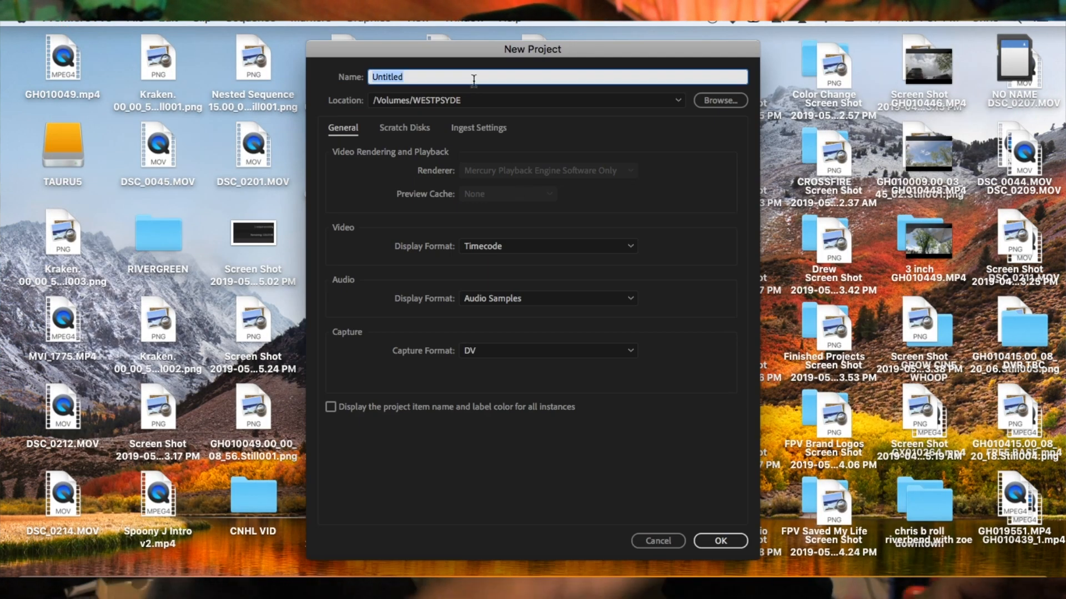
pyautogui.write('Basics')
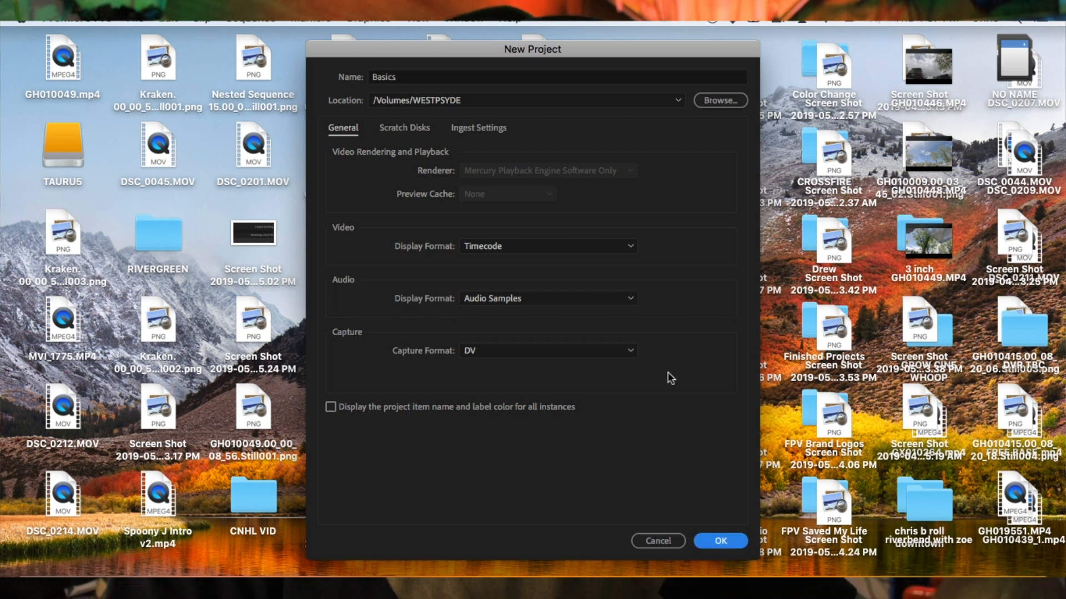
pyautogui.press('Return')
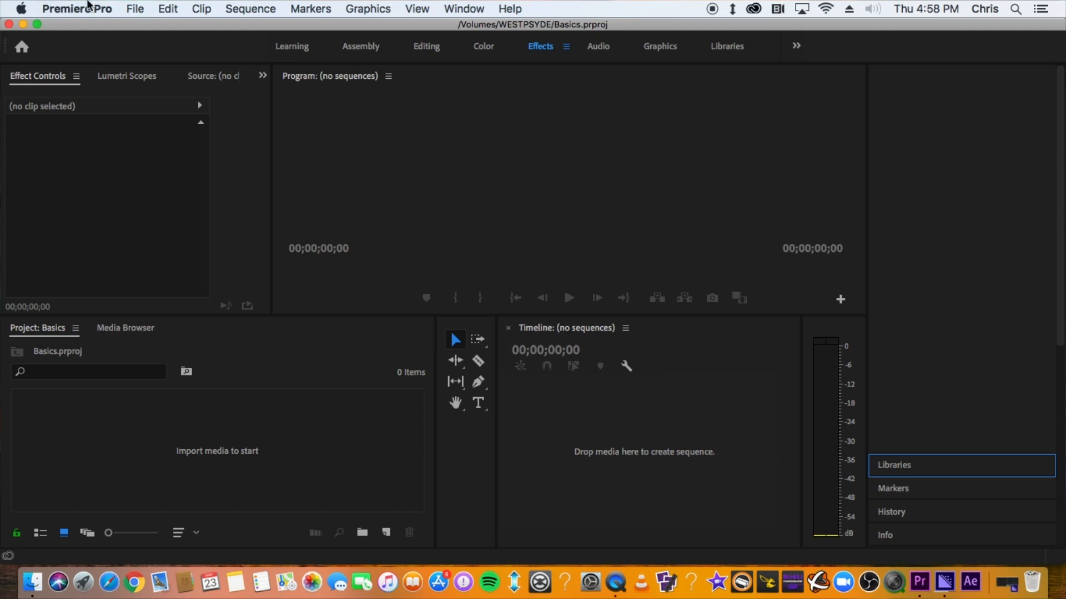
# Open the keyboard shortcuts overview and close it again
pyautogui.click(70, 10)
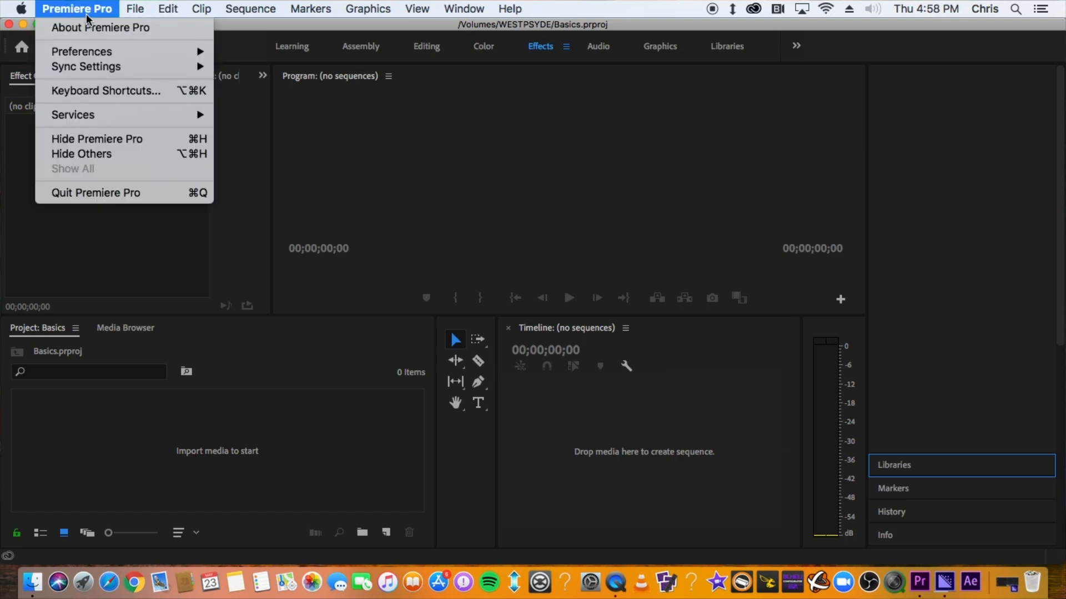
pyautogui.click(91, 93)
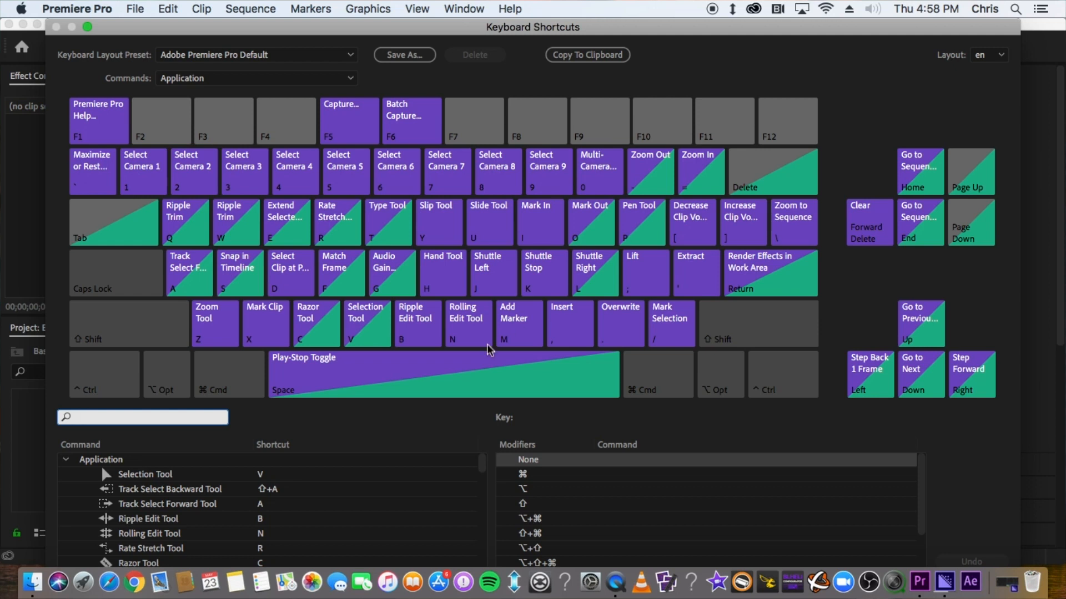
pyautogui.press('Escape')
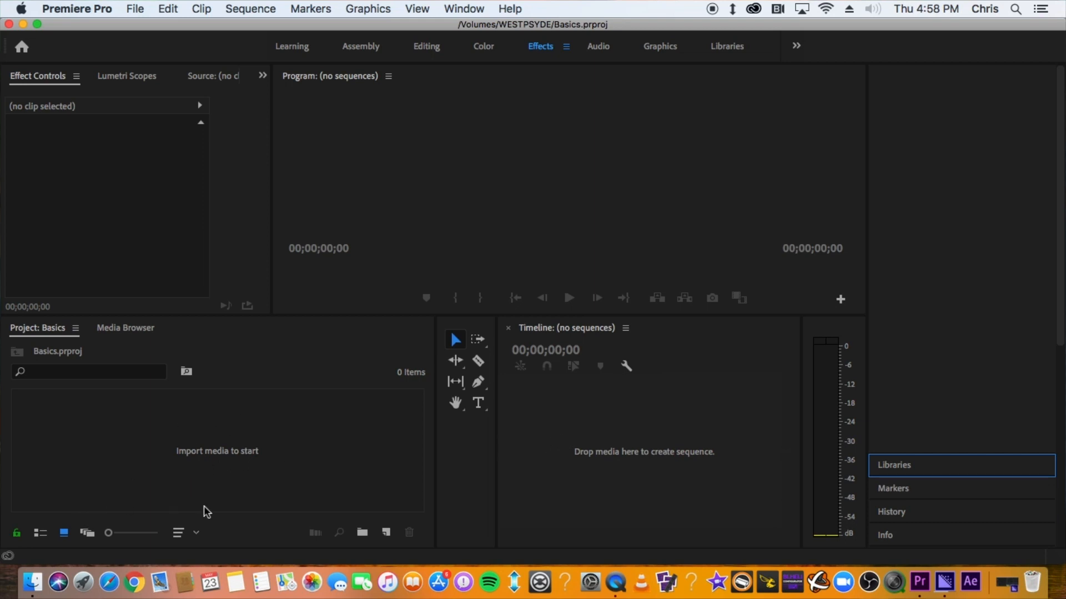
# Import the GEMFAN footage folder from the Desktop into the project and open its bin
pyautogui.rightClick(180, 434)
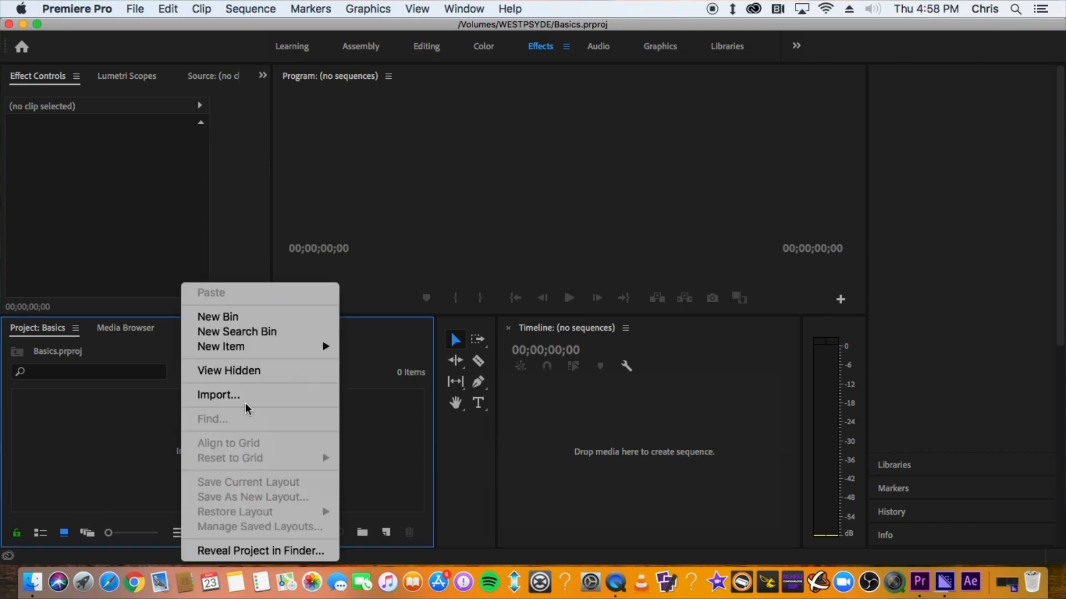
pyautogui.click(32, 582)
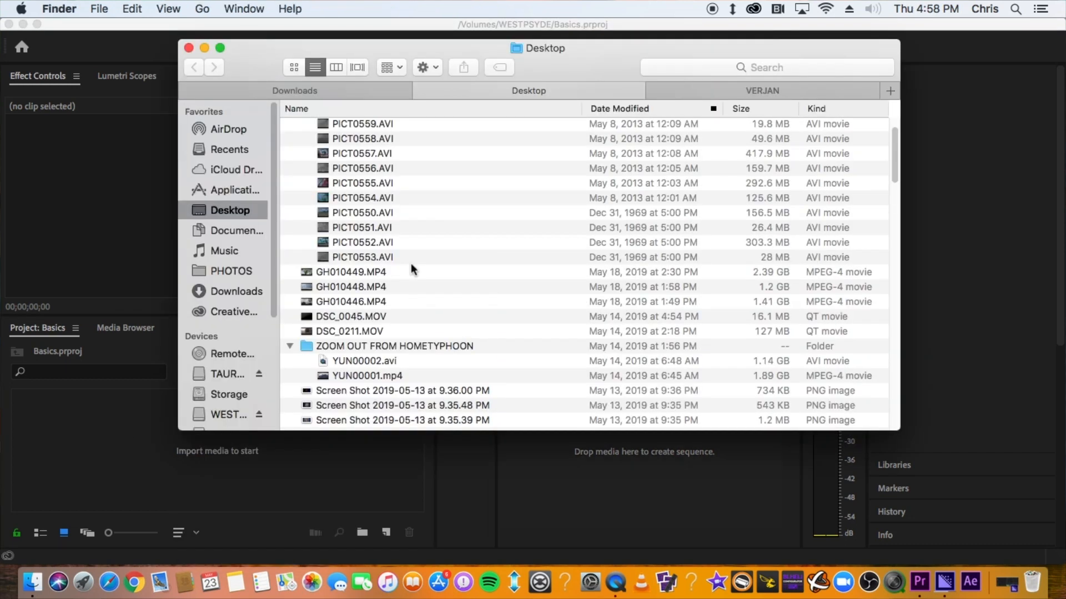
pyautogui.moveTo(322, 169); pyautogui.dragTo(109, 451)
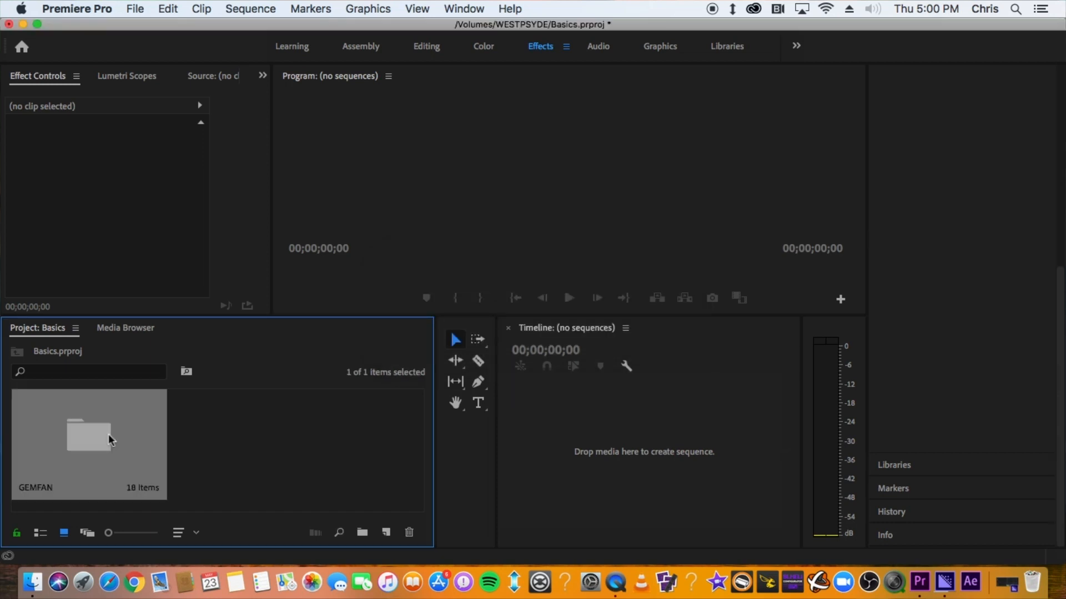
pyautogui.doubleClick(108, 439)
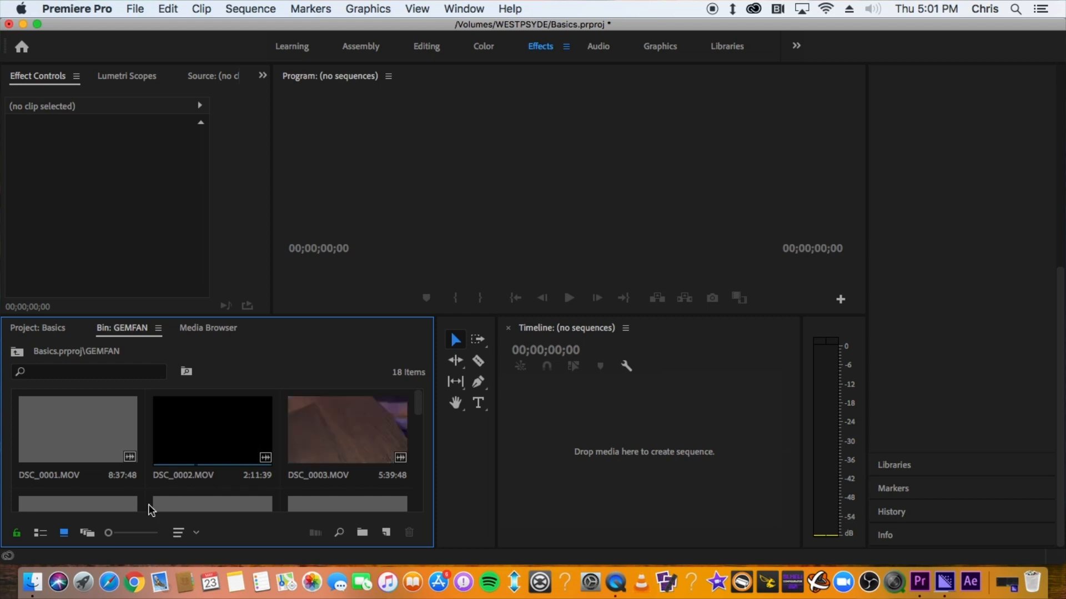
# Preview the bin's clips in list view and in freeform view
pyautogui.click(42, 534)
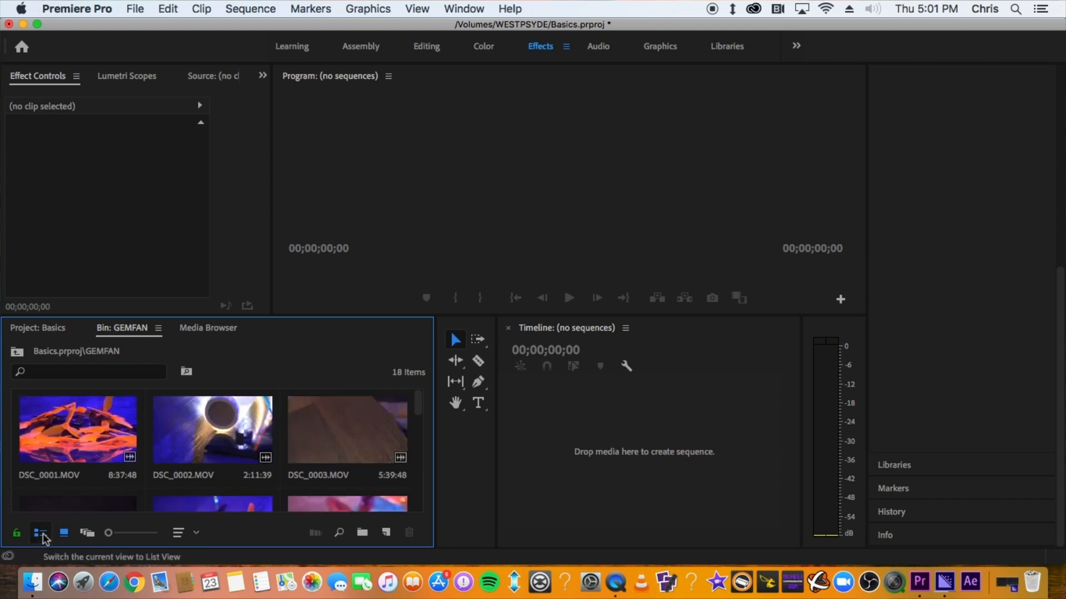
pyautogui.click(87, 534)
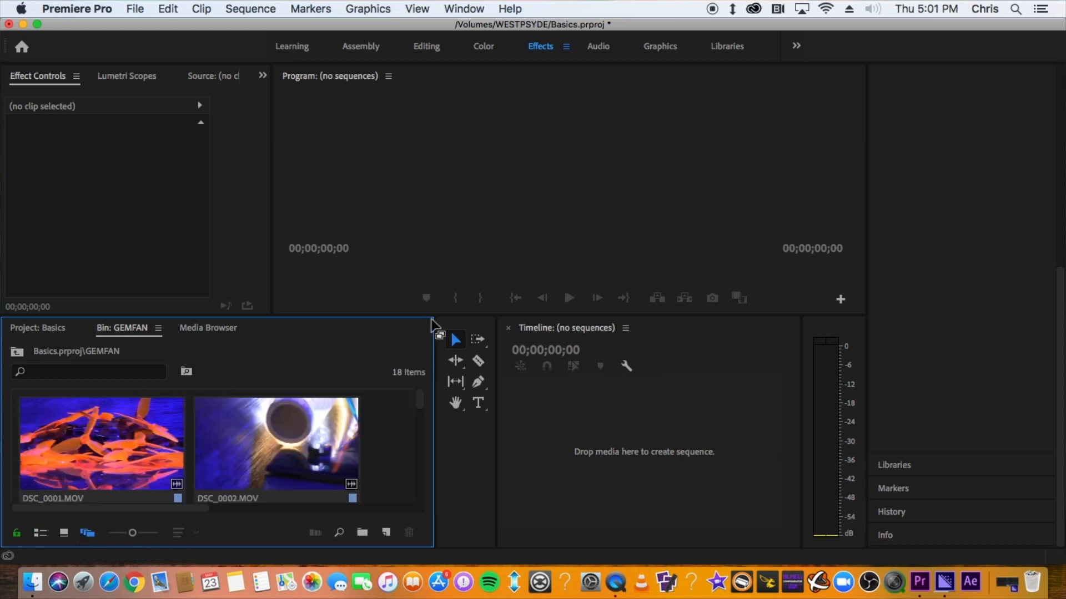
# Enlarge the bin panel and freely rearrange the clip thumbnails in freeform view
pyautogui.moveTo(435, 315); pyautogui.dragTo(795, 71)
pyautogui.click(133, 222)
pyautogui.moveTo(117, 225); pyautogui.dragTo(621, 254)
pyautogui.moveTo(300, 228); pyautogui.dragTo(541, 230)
pyautogui.moveTo(328, 309); pyautogui.dragTo(618, 276)
pyautogui.moveTo(111, 358); pyautogui.dragTo(140, 231)
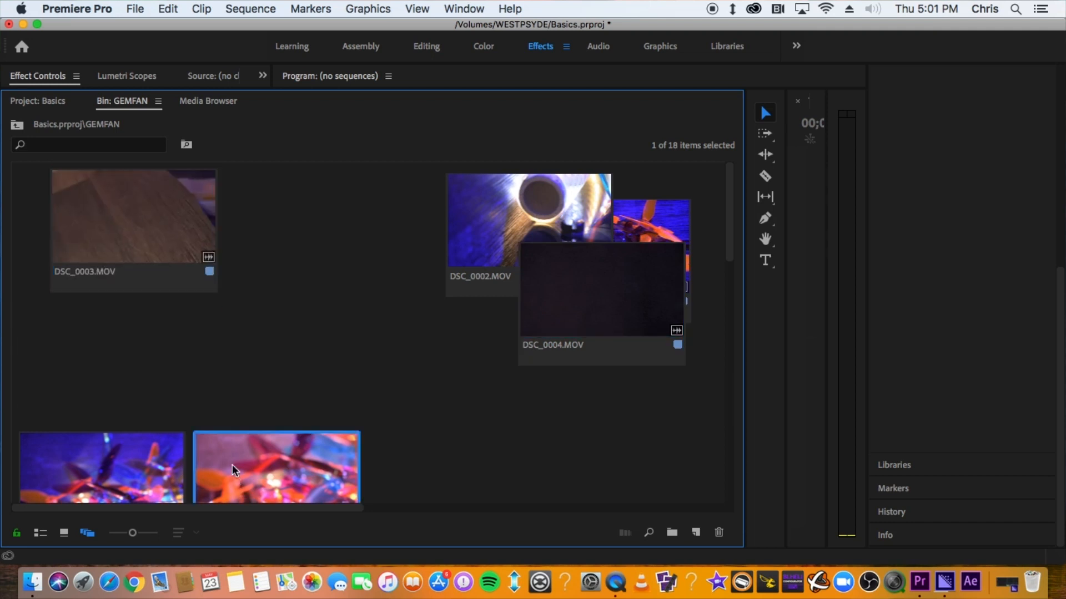
pyautogui.moveTo(261, 460); pyautogui.dragTo(147, 240)
pyautogui.moveTo(122, 442); pyautogui.dragTo(120, 272)
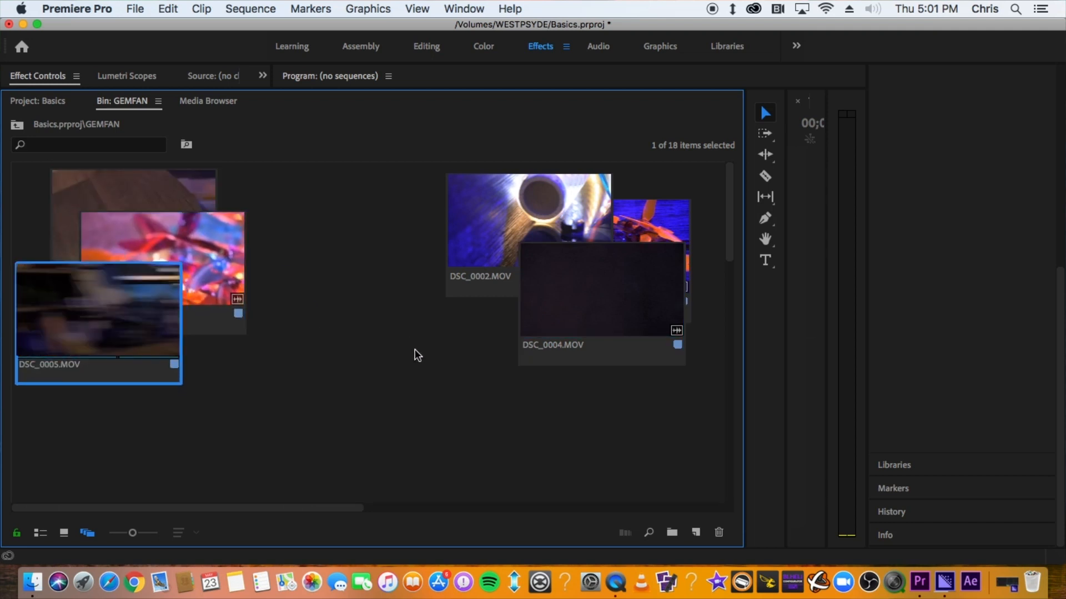
pyautogui.scroll(-5, 423, 374)
pyautogui.moveTo(287, 341); pyautogui.dragTo(292, 331)
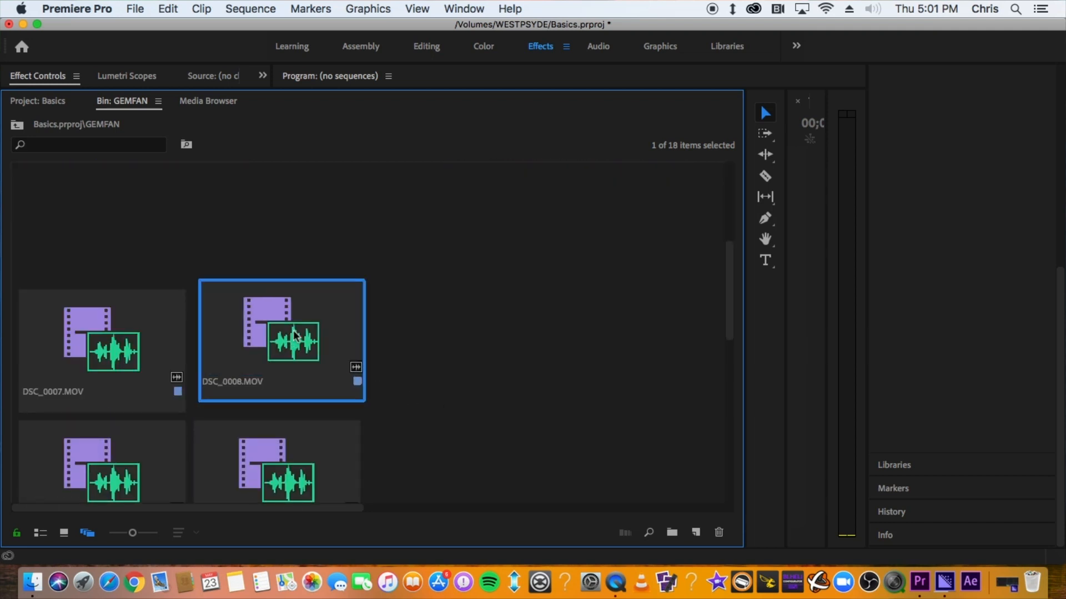
pyautogui.moveTo(292, 331); pyautogui.dragTo(517, 321)
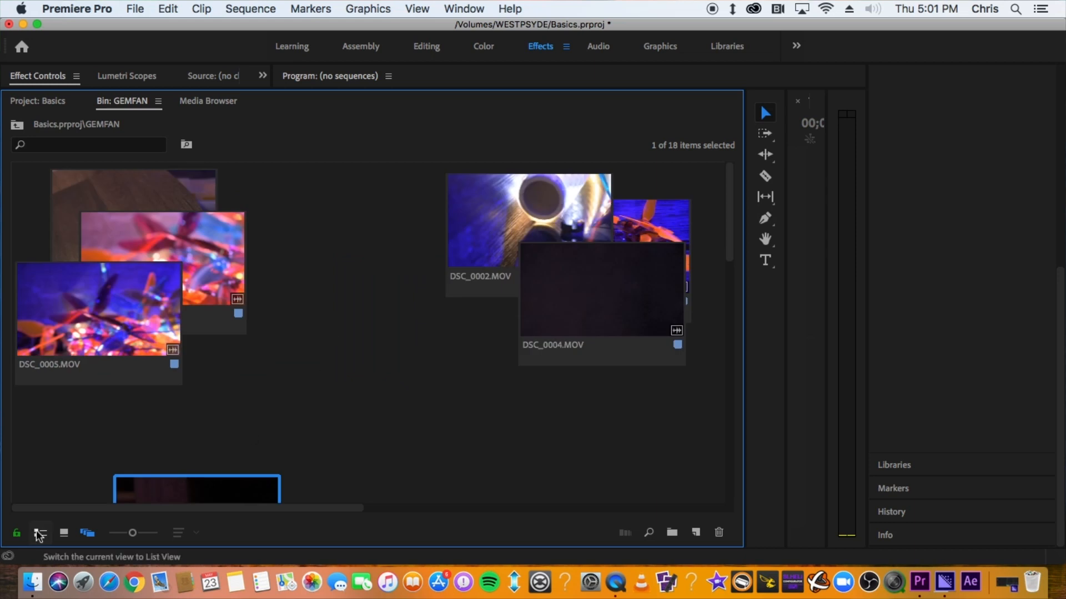
# Switch the bin to icon view and shrink the panel back to its original size
pyautogui.click(40, 532)
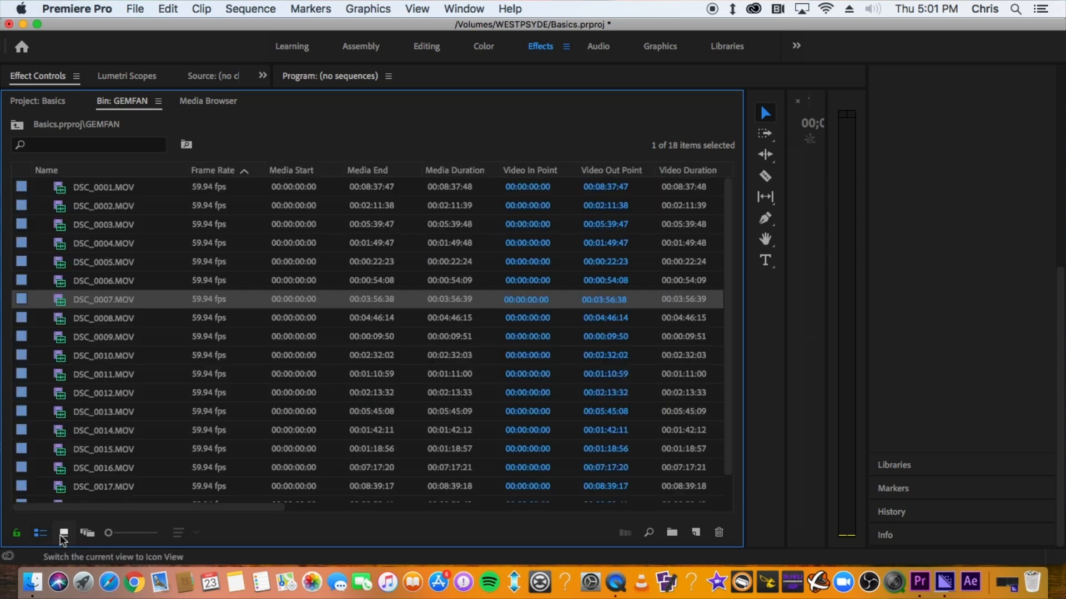
pyautogui.click(64, 533)
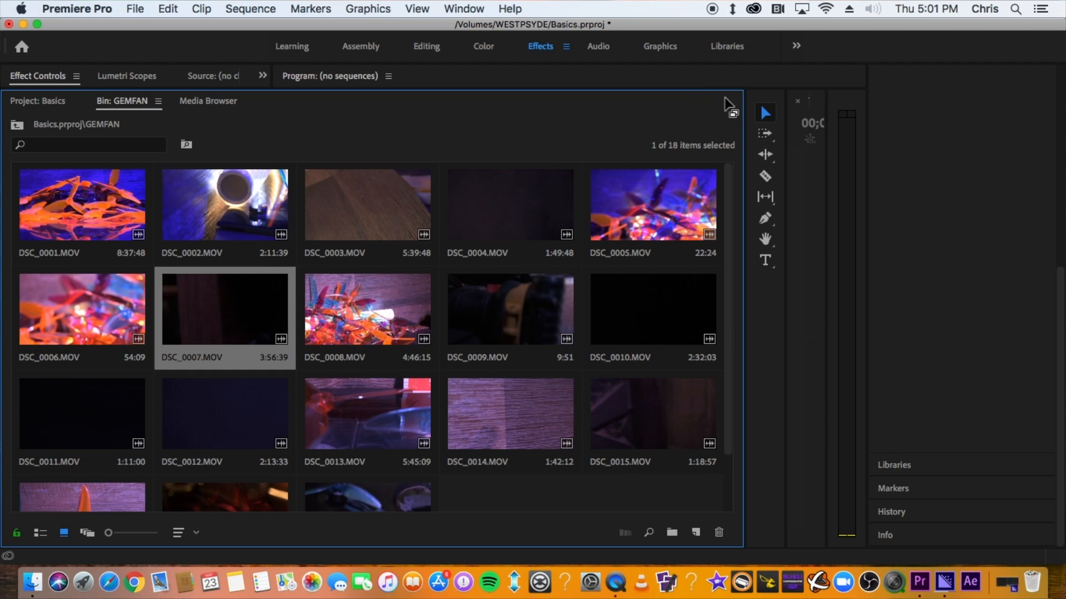
pyautogui.moveTo(744, 90); pyautogui.dragTo(338, 267)
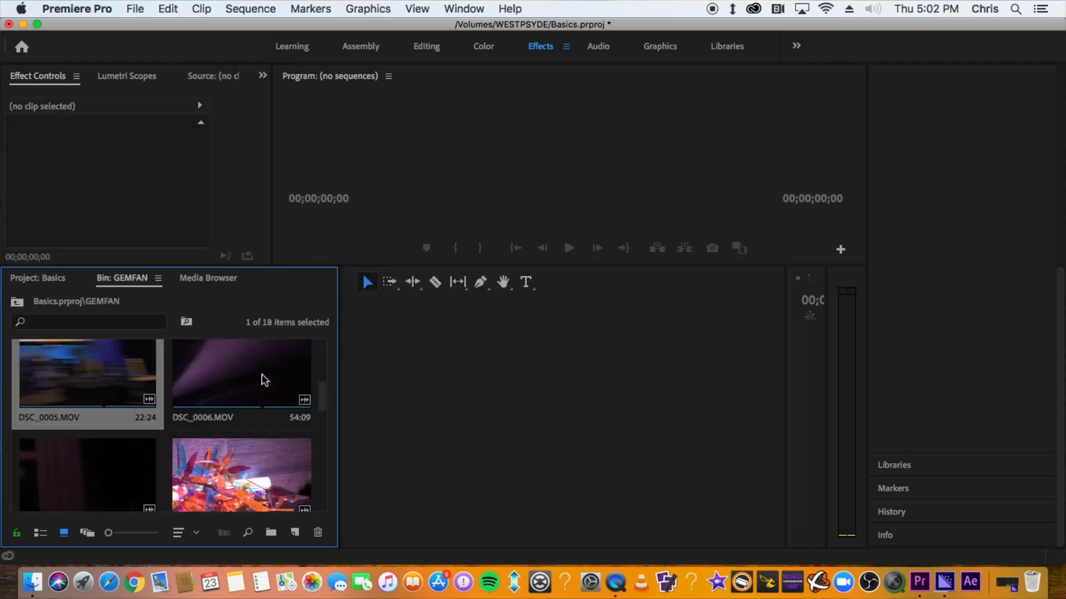
# Import the Glazed.mp3 music file from Finder into the GEMFAN bin
pyautogui.click(30, 582)
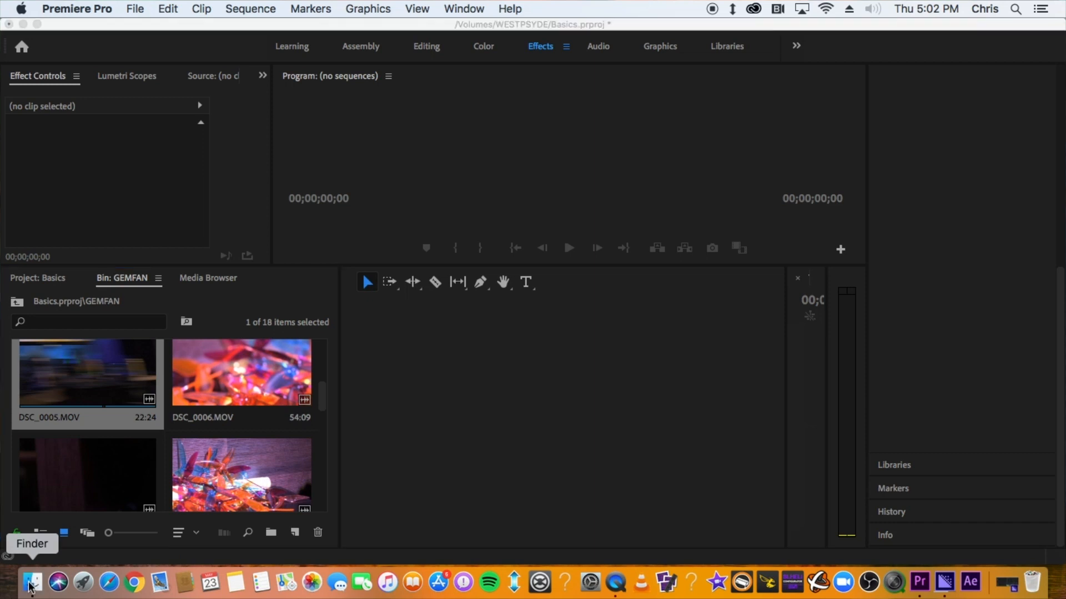
pyautogui.moveTo(410, 342); pyautogui.dragTo(236, 444)
pyautogui.press('super+Tab')
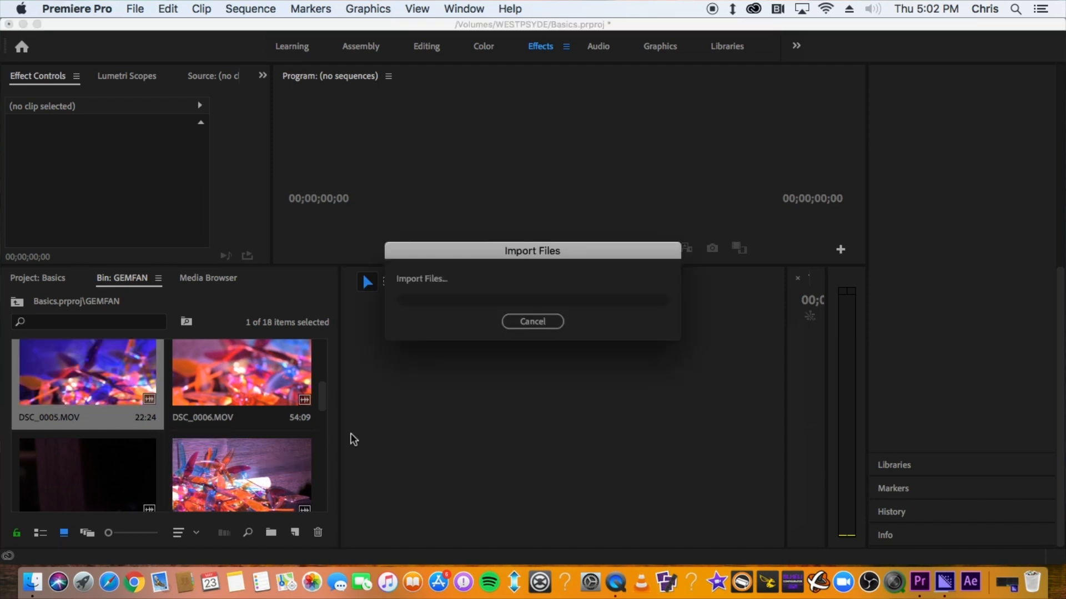
pyautogui.moveTo(380, 297); pyautogui.dragTo(364, 296)
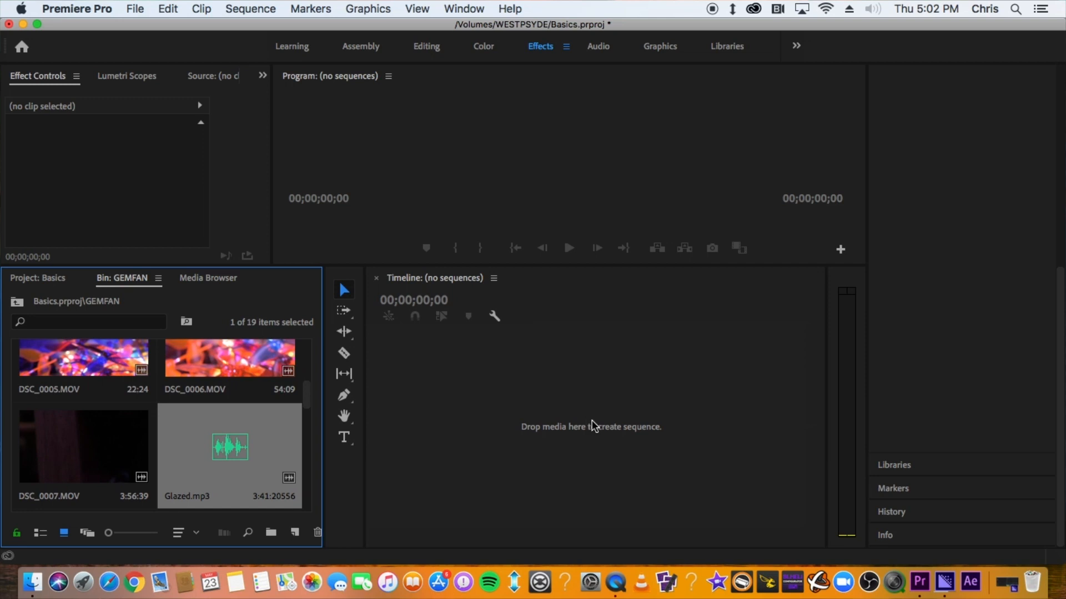
# Create a sequence from DSC_0001.MOV by dropping it on the timeline, then delete its clip from the sequence
pyautogui.scroll(5, 233, 424)
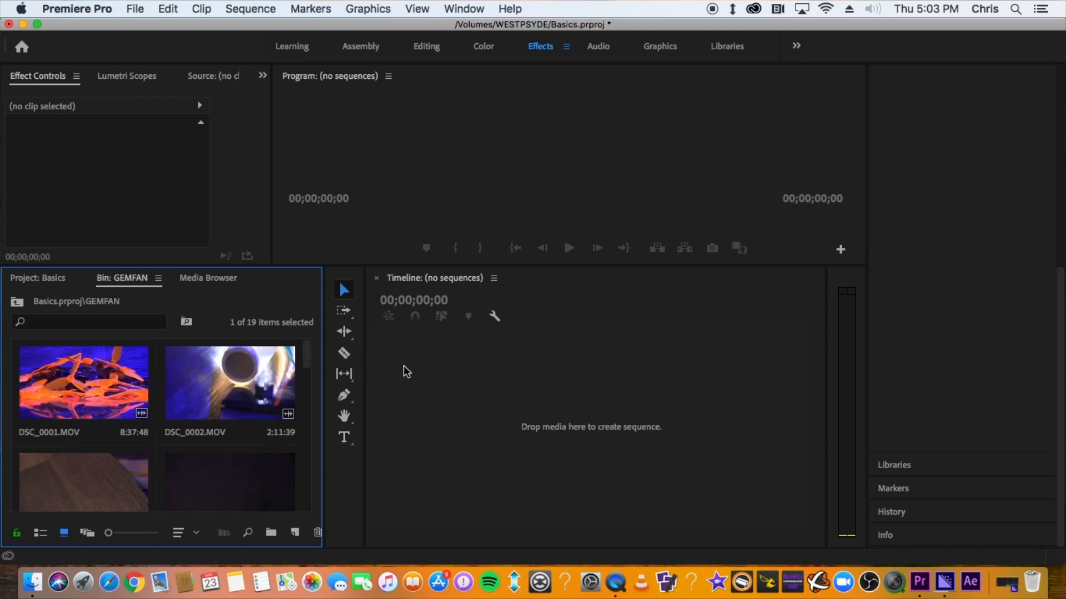
pyautogui.moveTo(98, 393); pyautogui.dragTo(485, 404)
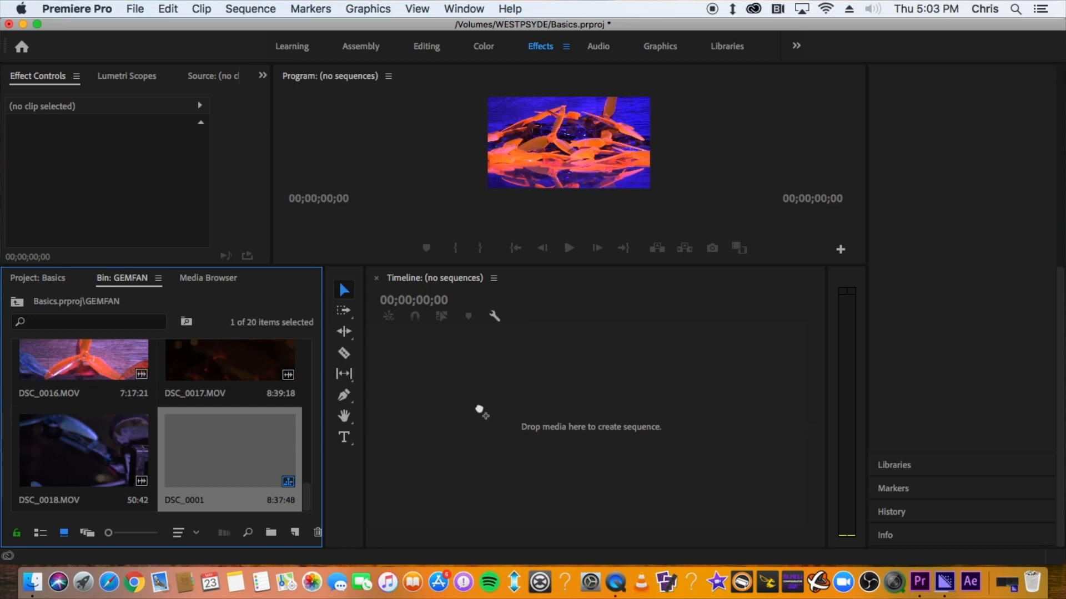
pyautogui.click(652, 416)
pyautogui.press('Delete')
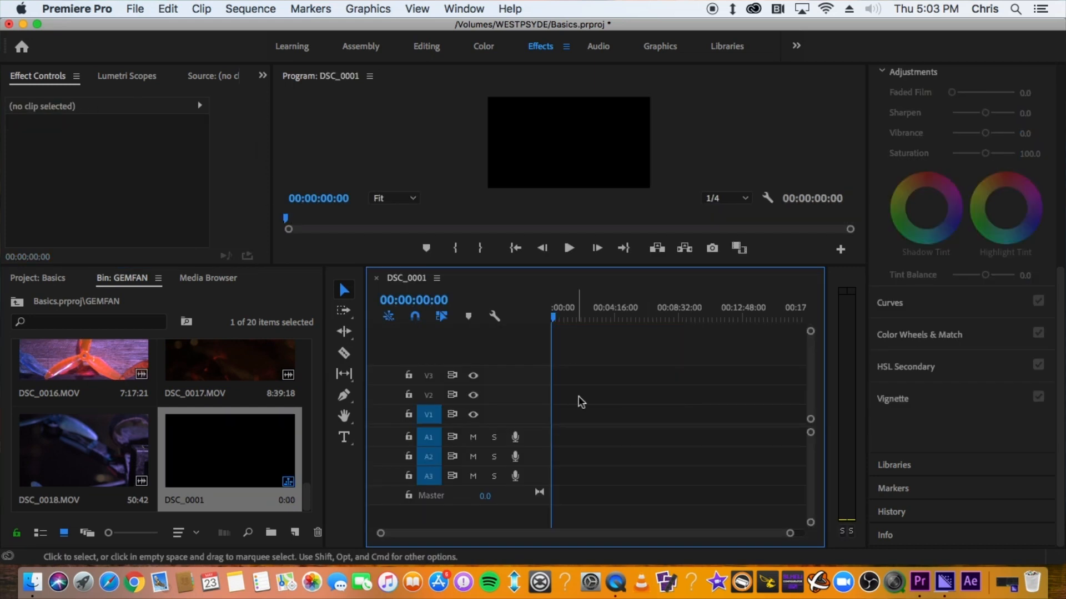
# Place Glazed.mp3 on the A2 audio track at the start of the sequence
pyautogui.scroll(8, 224, 464)
pyautogui.scroll(3, 224, 464)
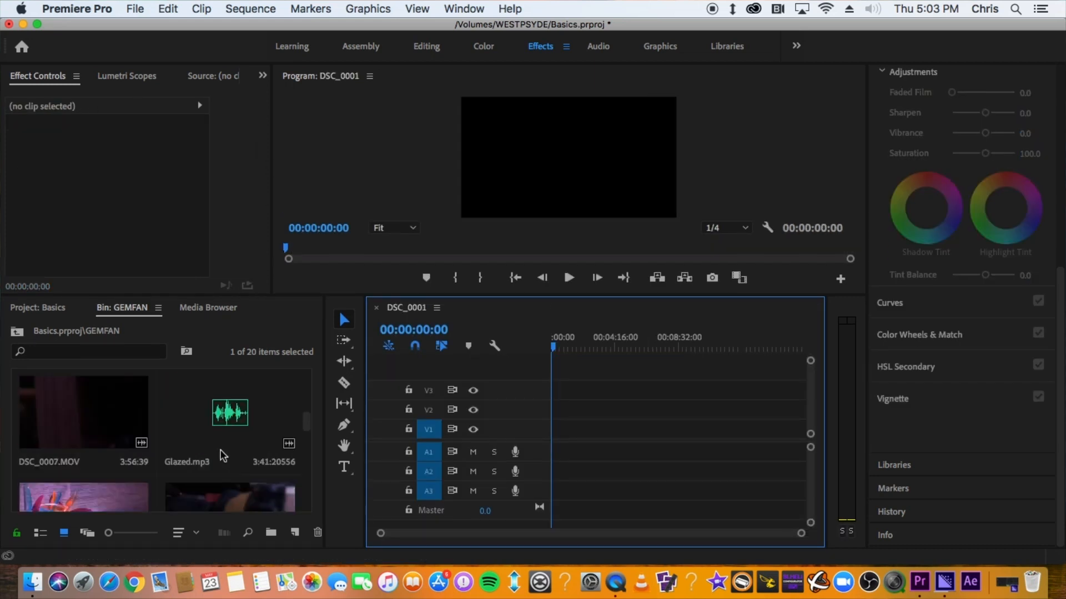
pyautogui.moveTo(216, 420); pyautogui.dragTo(547, 478)
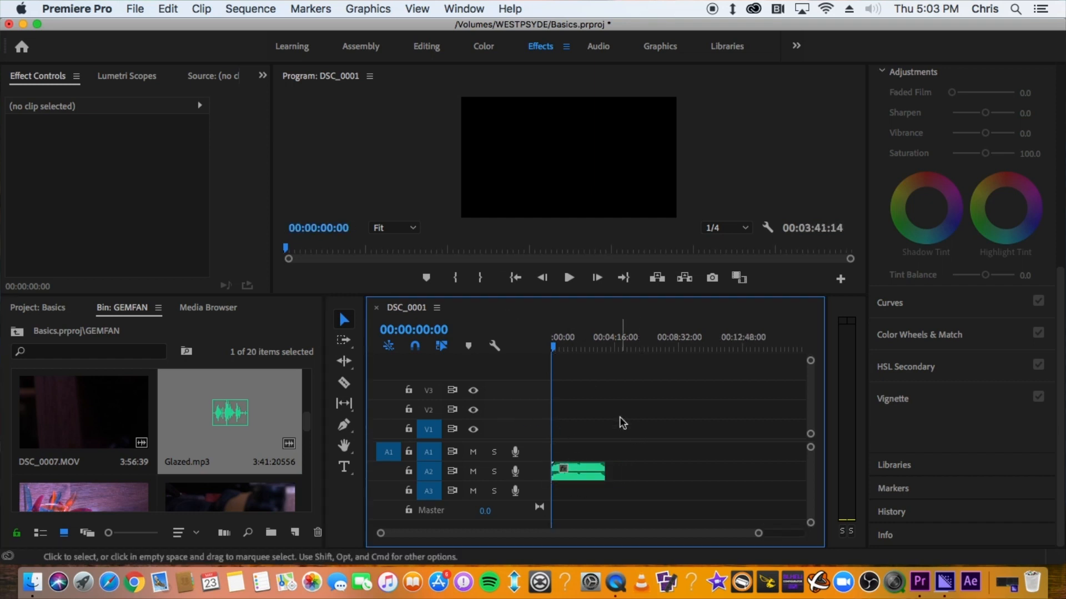
# Play back the music track from the start of the sequence
pyautogui.press('=')
pyautogui.press('=')
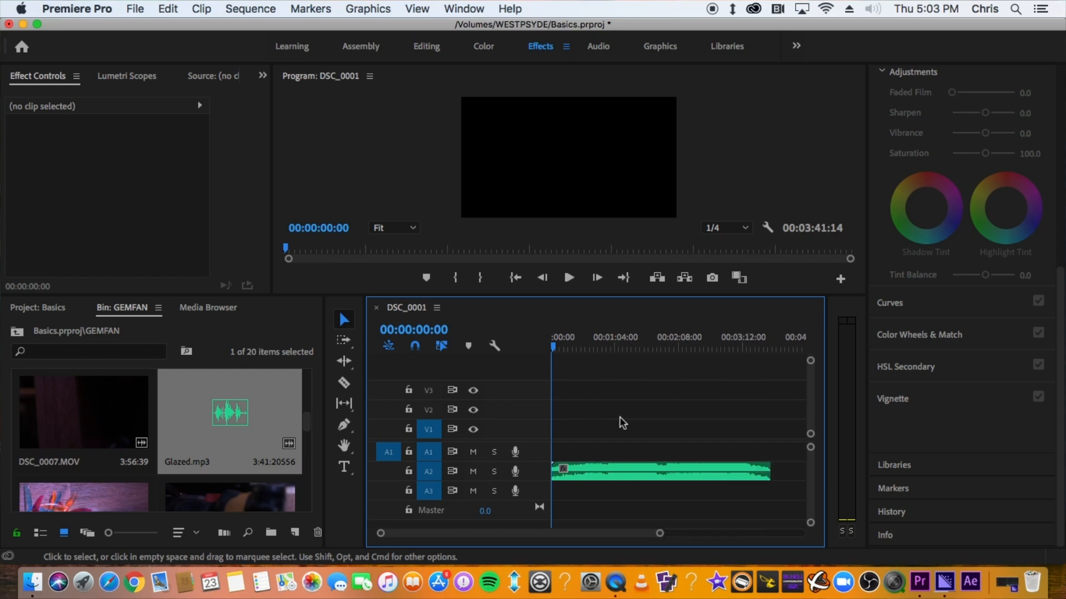
pyautogui.press('=')
pyautogui.press('=')
pyautogui.press('=')
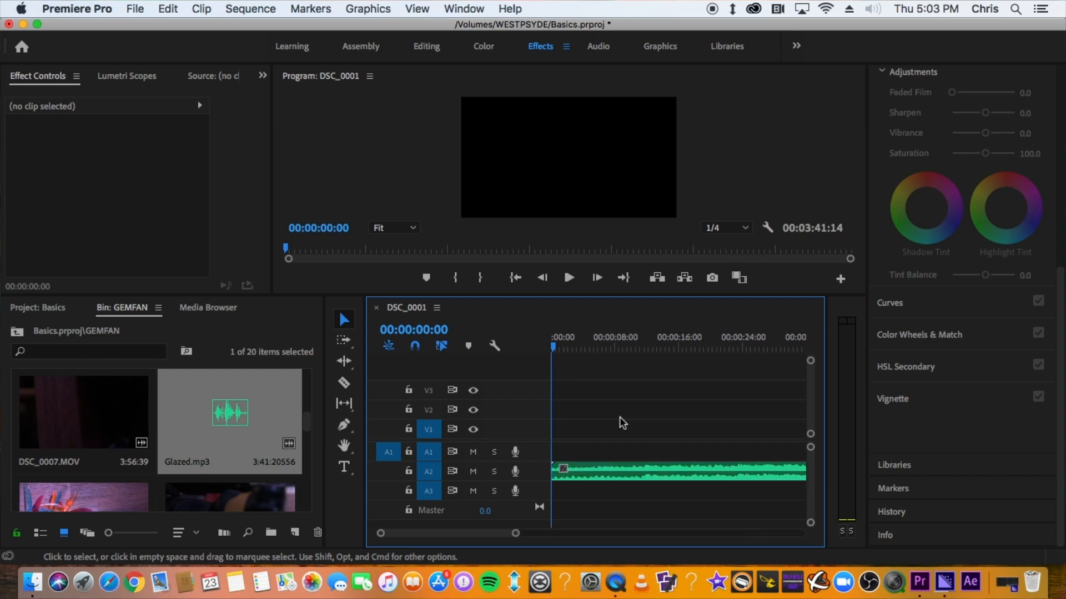
pyautogui.press('=')
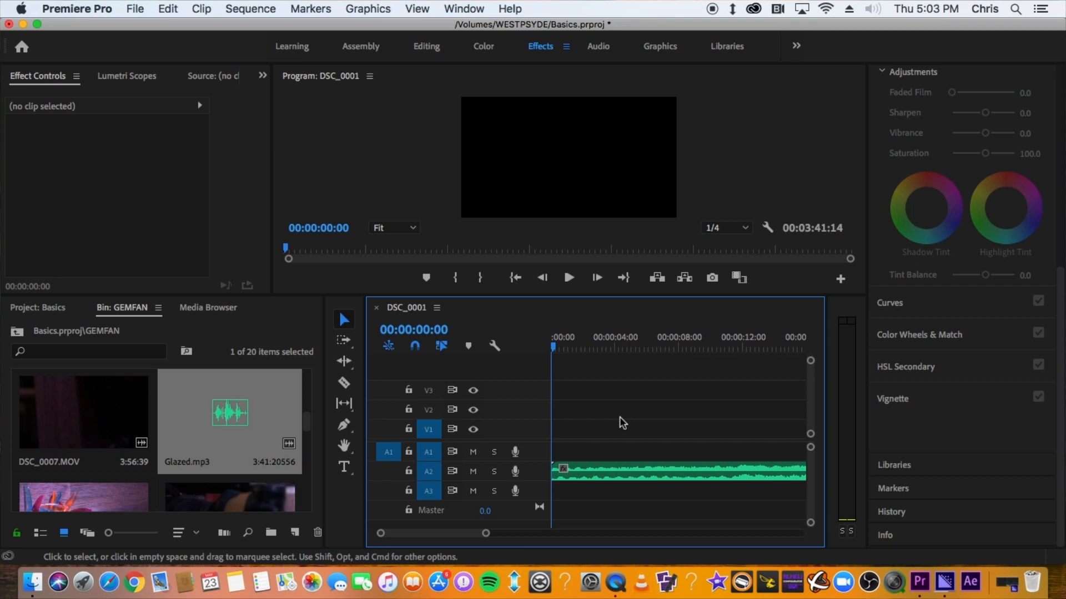
pyautogui.scroll(2, 105, 419)
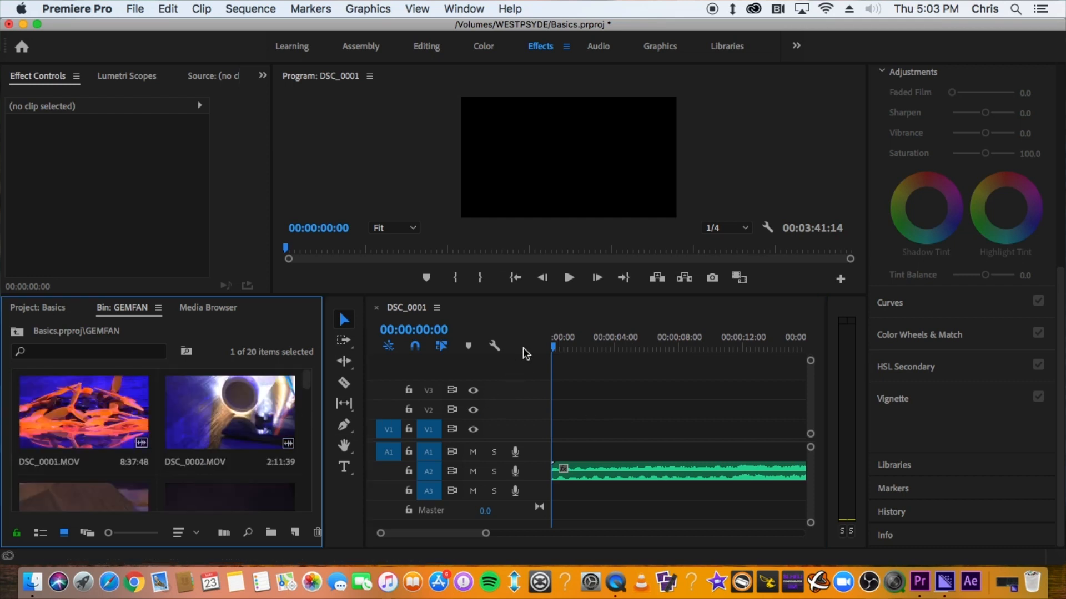
pyautogui.press('space')
pyautogui.click(553, 353)
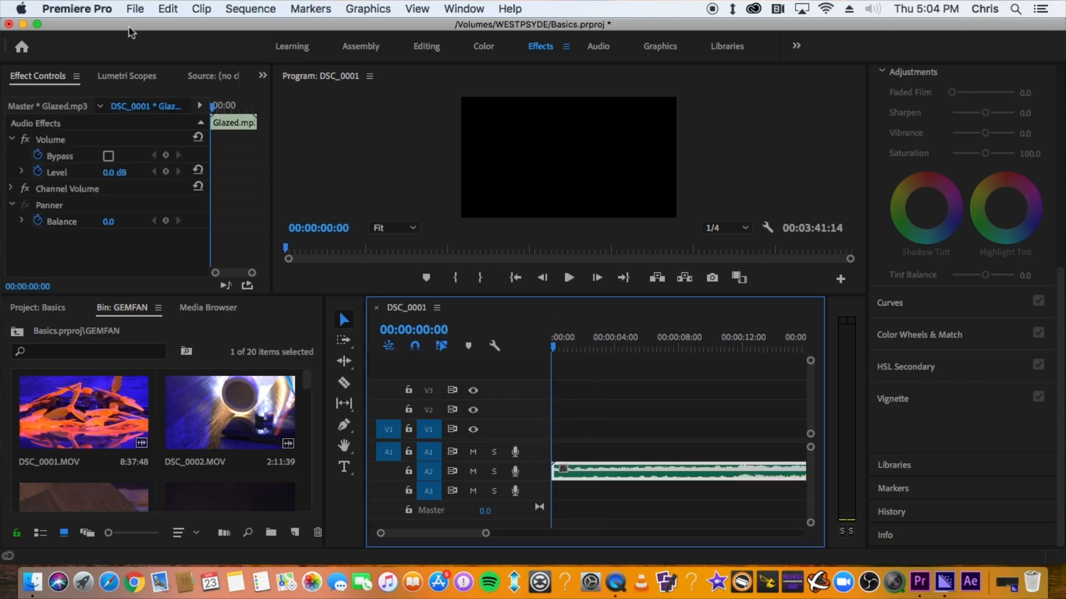
# Open the Source panel and scrub through the DSC_0001.MOV thumbnail in the bin
pyautogui.click(203, 75)
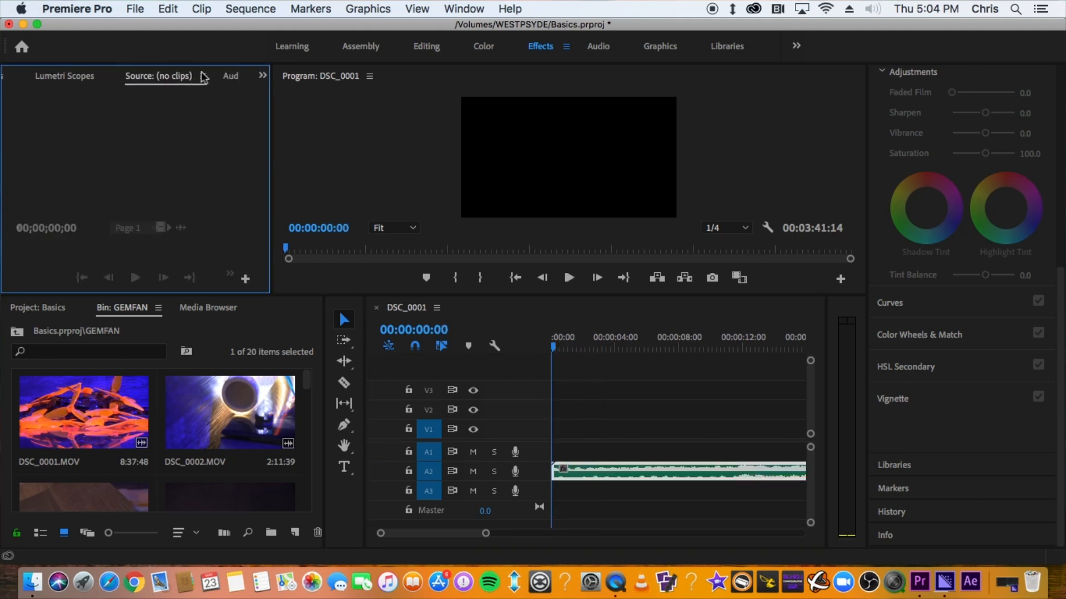
pyautogui.click(99, 422)
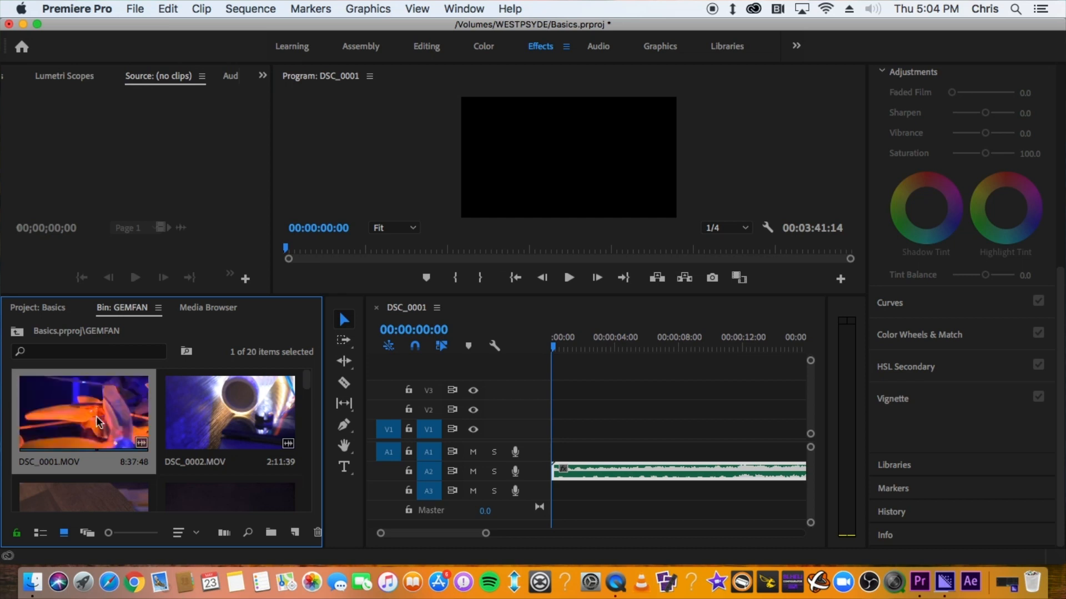
pyautogui.moveTo(96, 417); pyautogui.dragTo(77, 431)
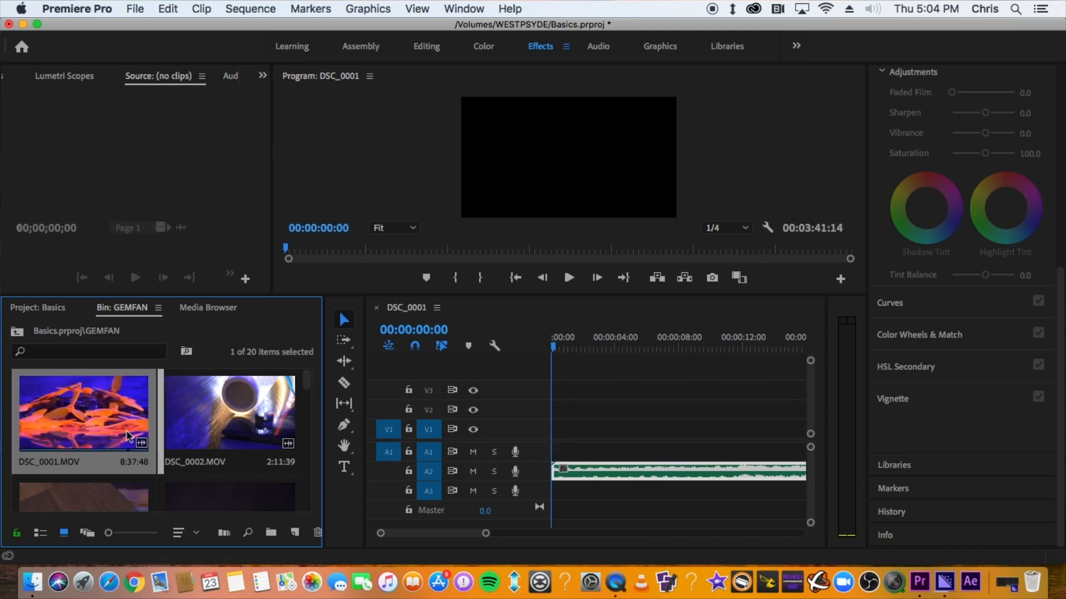
# Load DSC_0001.MOV into the Source monitor and mark an in point at 00:02:09:27 and an out point at 00:02:11:22
pyautogui.moveTo(139, 164); pyautogui.dragTo(143, 167)
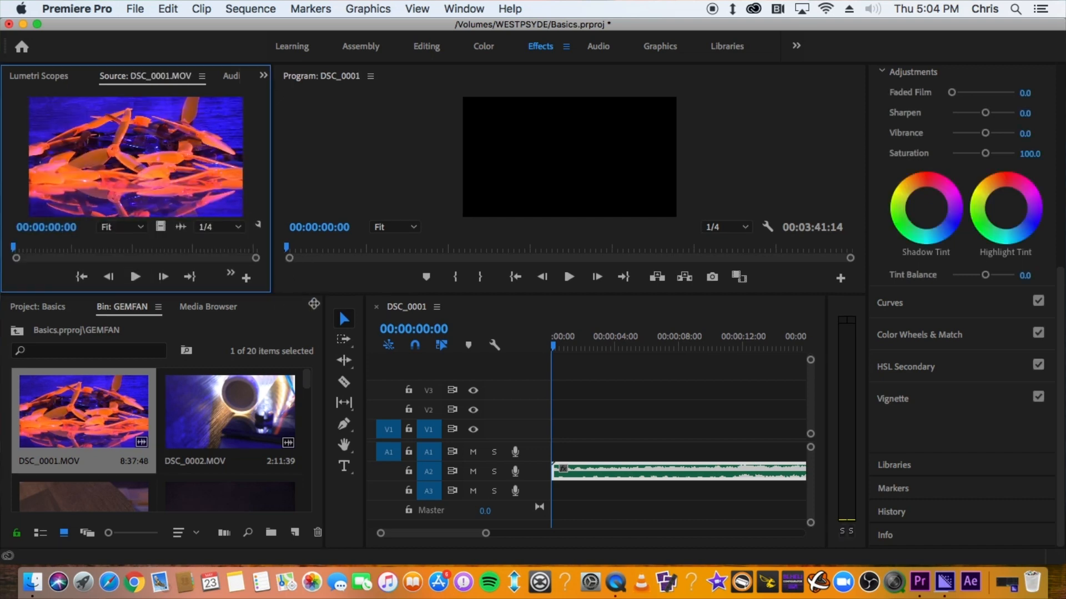
pyautogui.moveTo(271, 294); pyautogui.dragTo(391, 309)
pyautogui.moveTo(16, 269); pyautogui.dragTo(104, 260)
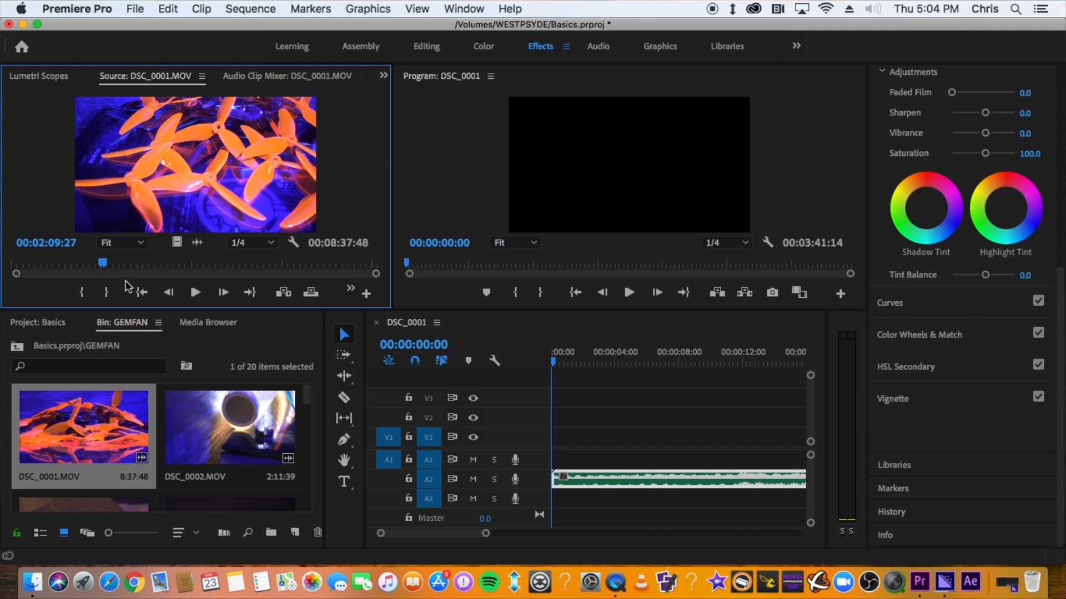
pyautogui.press('i')
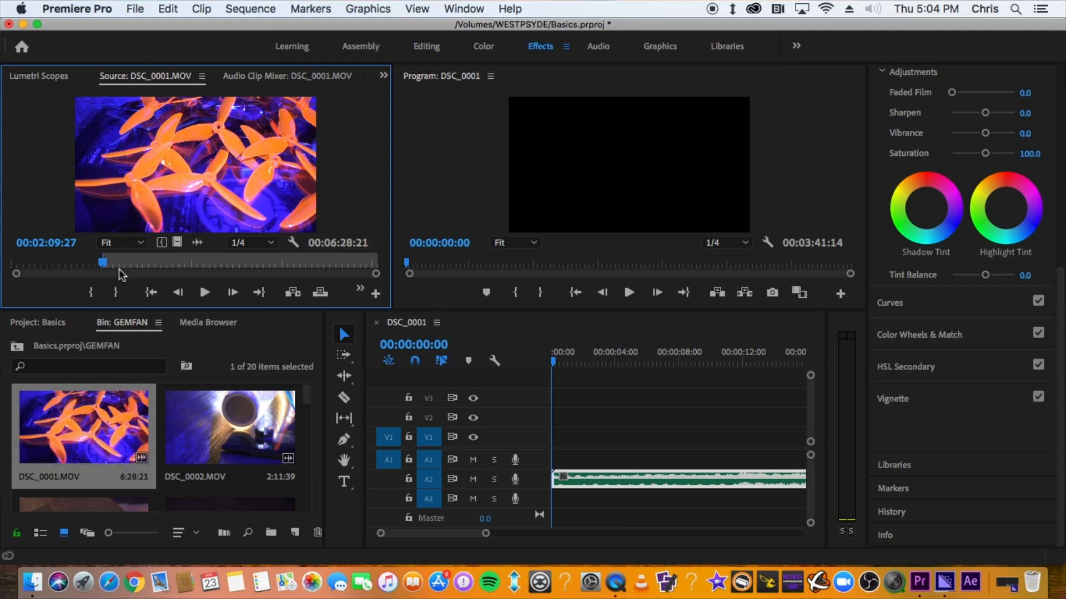
pyautogui.press('space')
pyautogui.press('space')
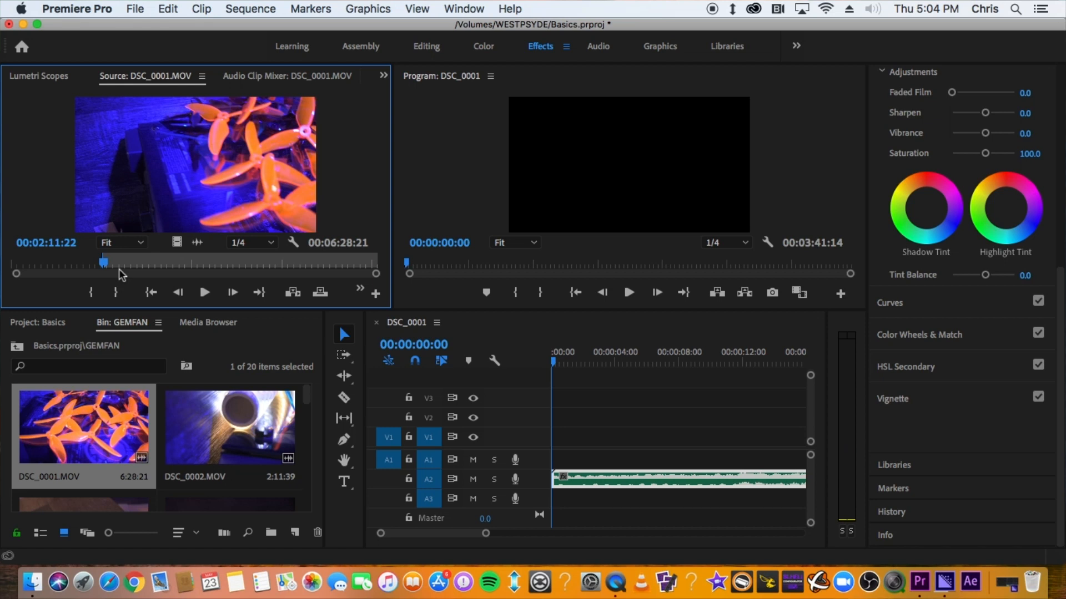
pyautogui.press('o')
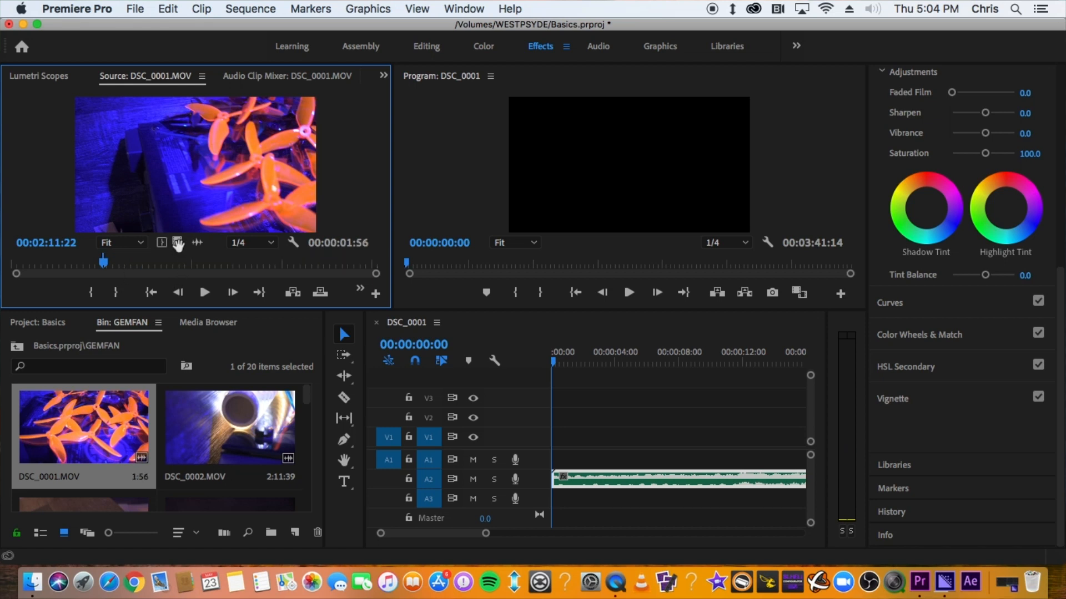
# Place the marked video-only portion of DSC_0001.MOV on track V1 at the start of the sequence
pyautogui.moveTo(185, 171)
pyautogui.mouseDown()
pyautogui.moveTo(720, 487)
pyautogui.moveTo(568, 421)
pyautogui.moveTo(183, 173)
pyautogui.mouseUp()
pyautogui.click(197, 244)
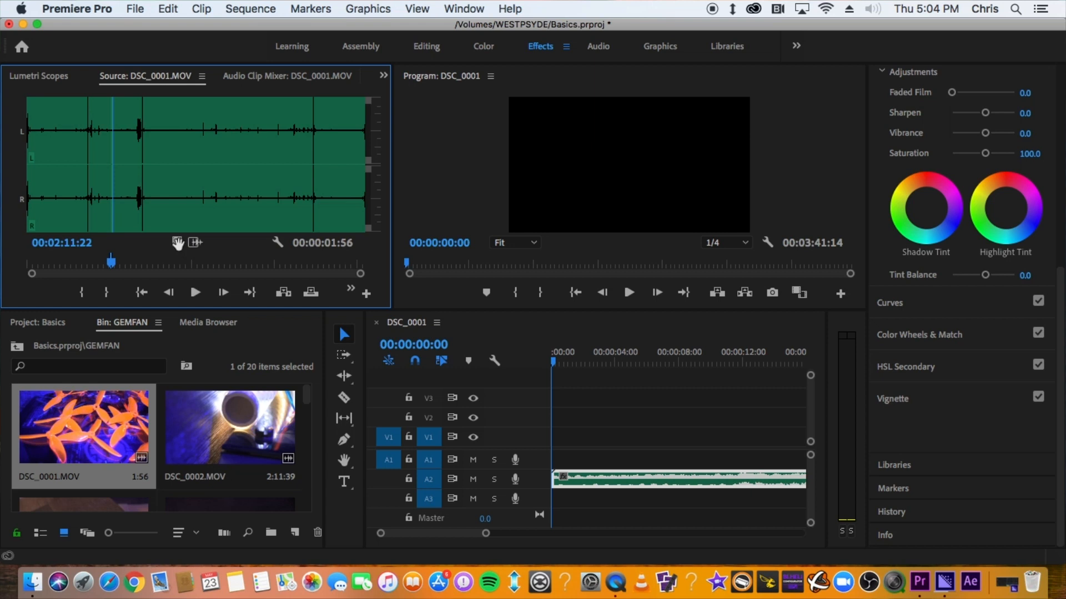
pyautogui.click(177, 243)
pyautogui.moveTo(177, 243); pyautogui.dragTo(509, 437)
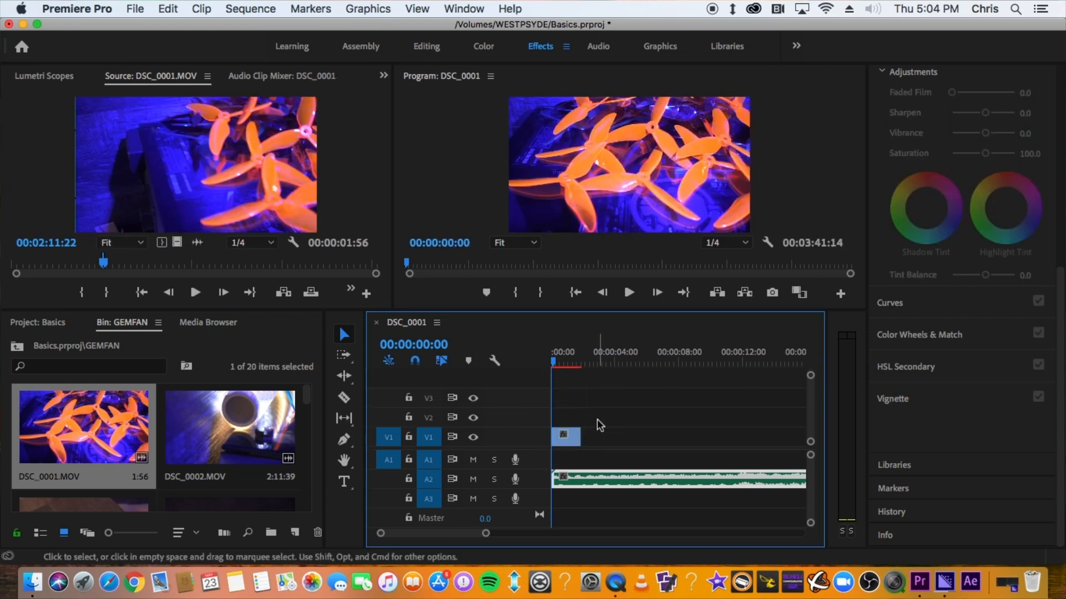
# Play back the start of the sequence with the new clip
pyautogui.press('space')
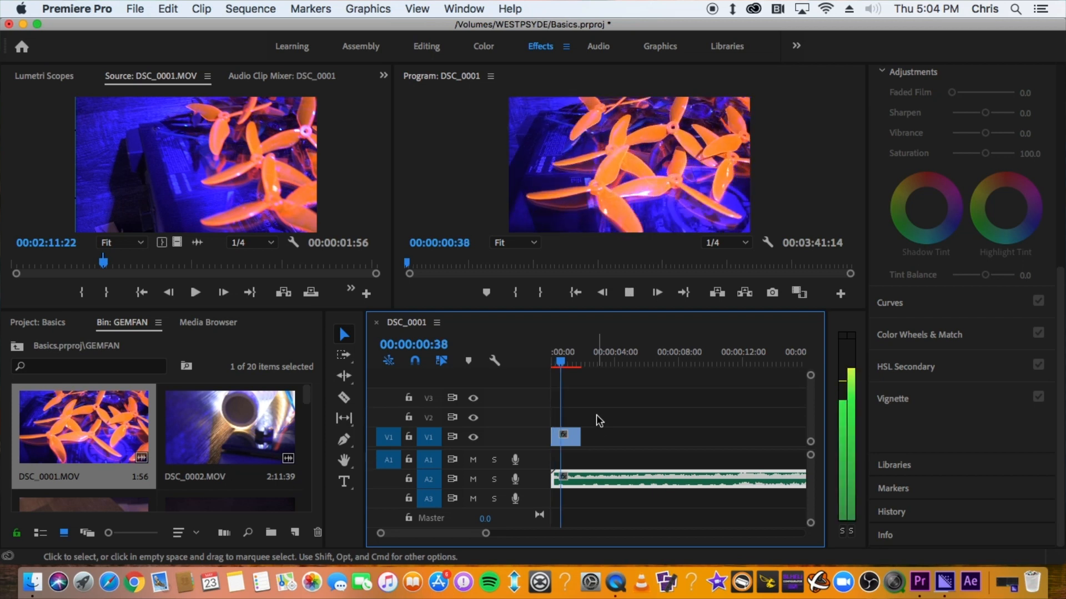
pyautogui.press('space')
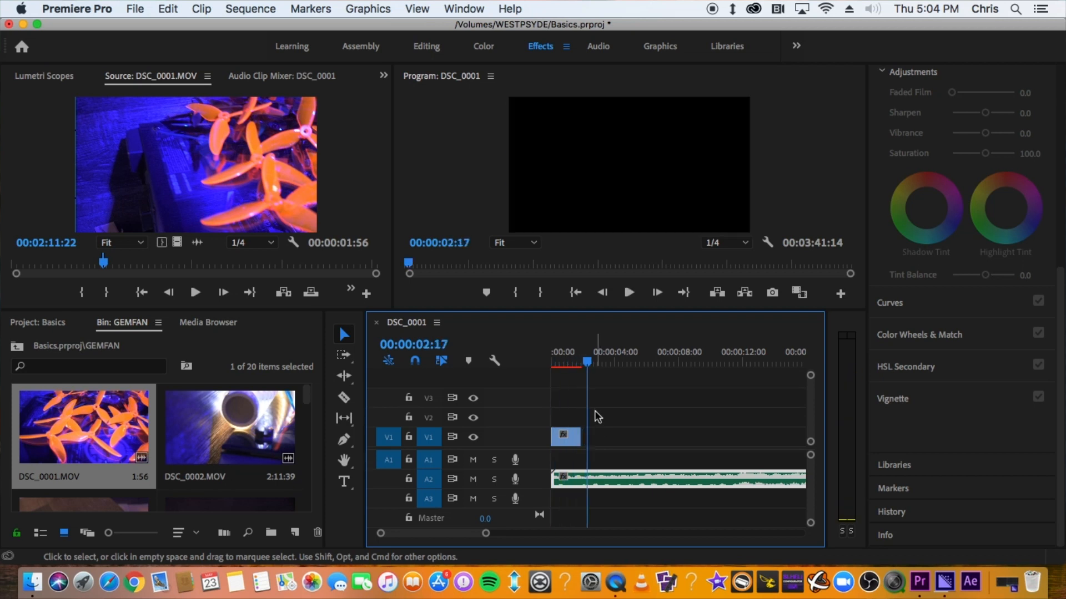
pyautogui.press('=')
pyautogui.press('=')
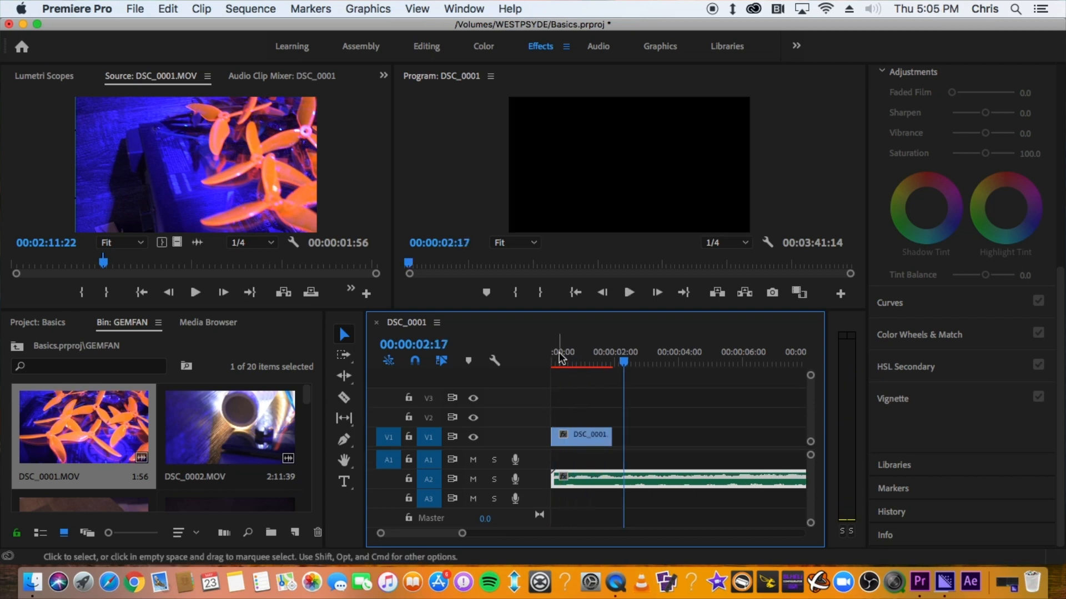
pyautogui.moveTo(557, 354); pyautogui.dragTo(540, 372)
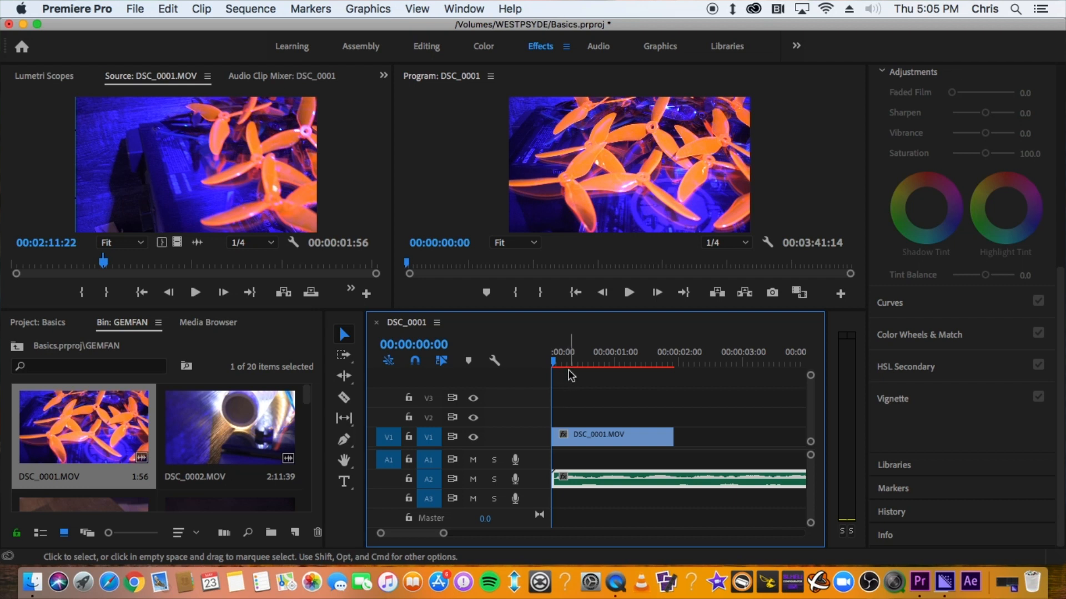
# Set the DSC_0001.MOV clip's speed to 40% in Clip Speed / Duration
pyautogui.click(594, 436)
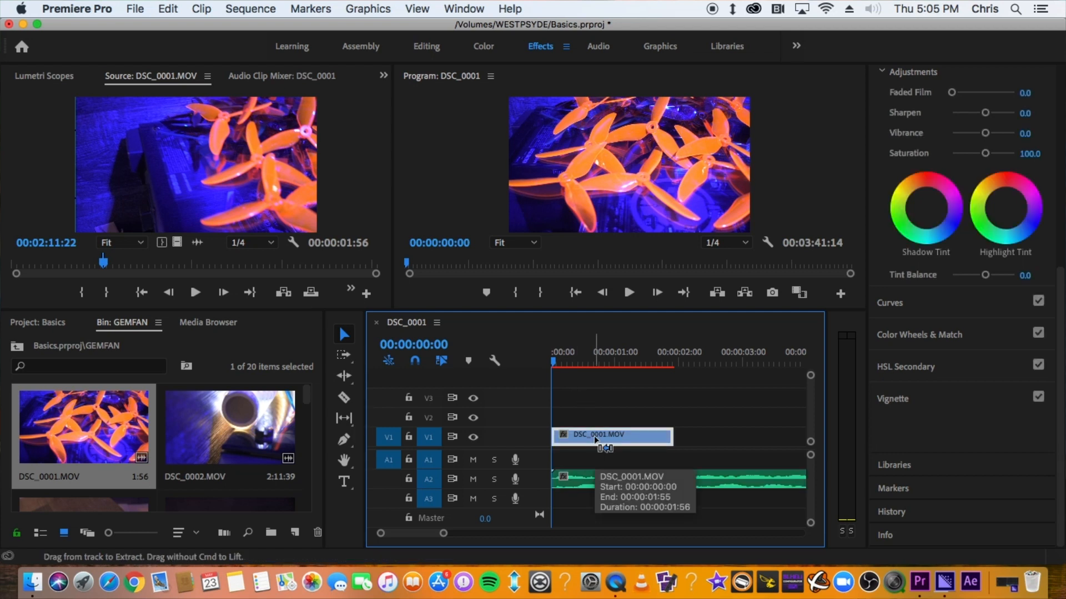
pyautogui.press('super+r')
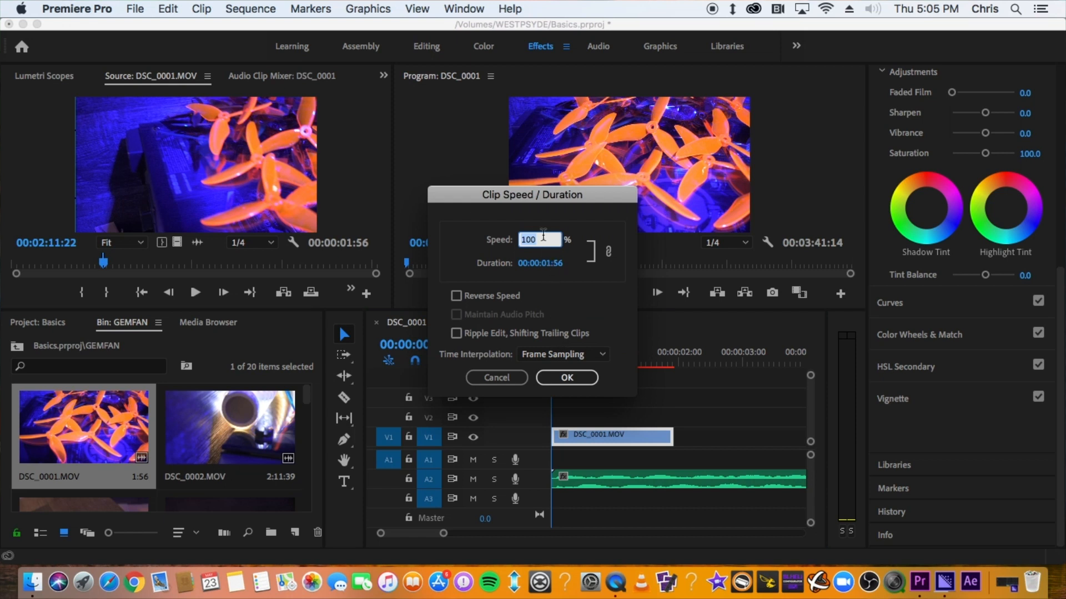
pyautogui.moveTo(545, 196); pyautogui.dragTo(537, 175)
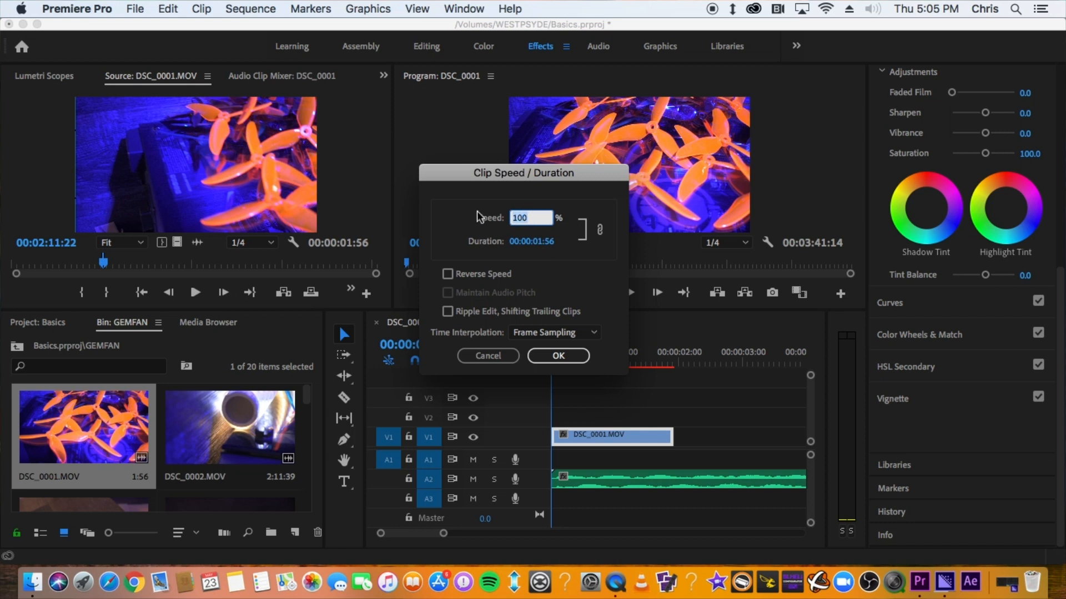
pyautogui.write('40')
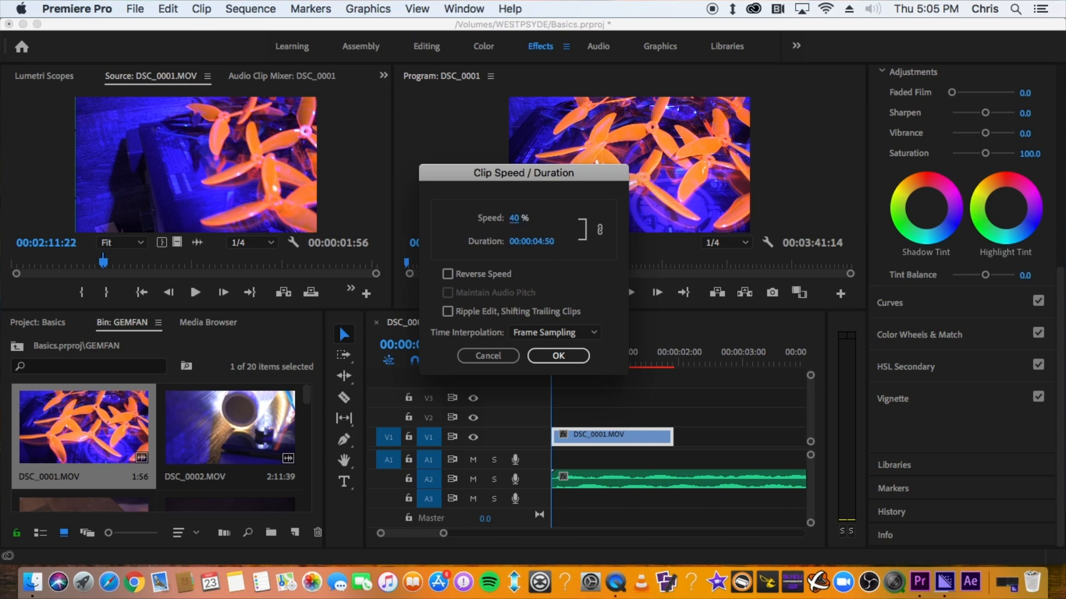
pyautogui.click(558, 356)
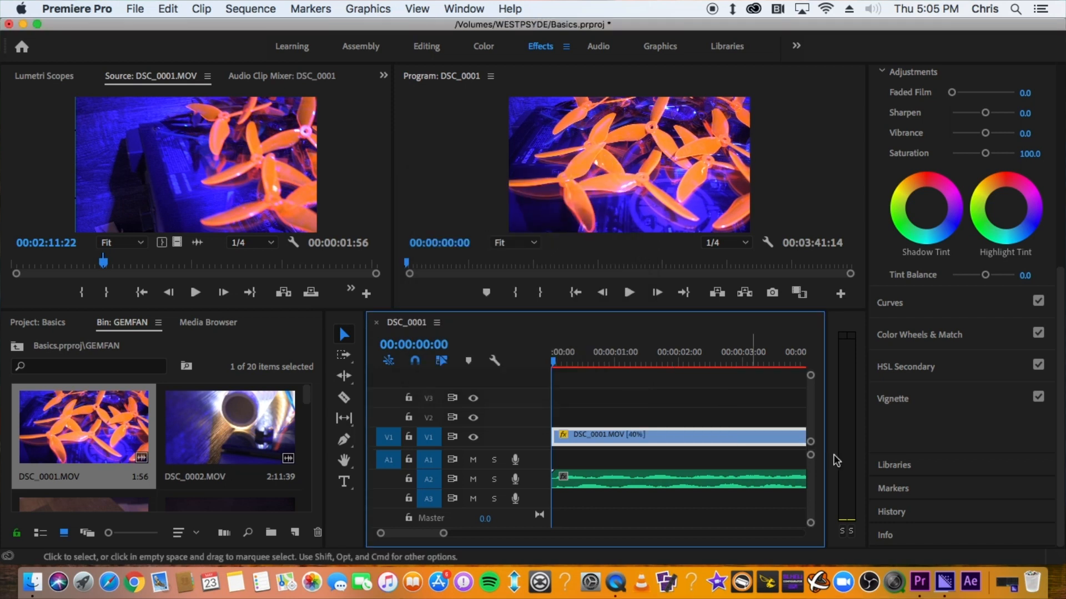
# Play back the slowed clip from the start of the sequence
pyautogui.click(586, 358)
pyautogui.press('-')
pyautogui.press('-')
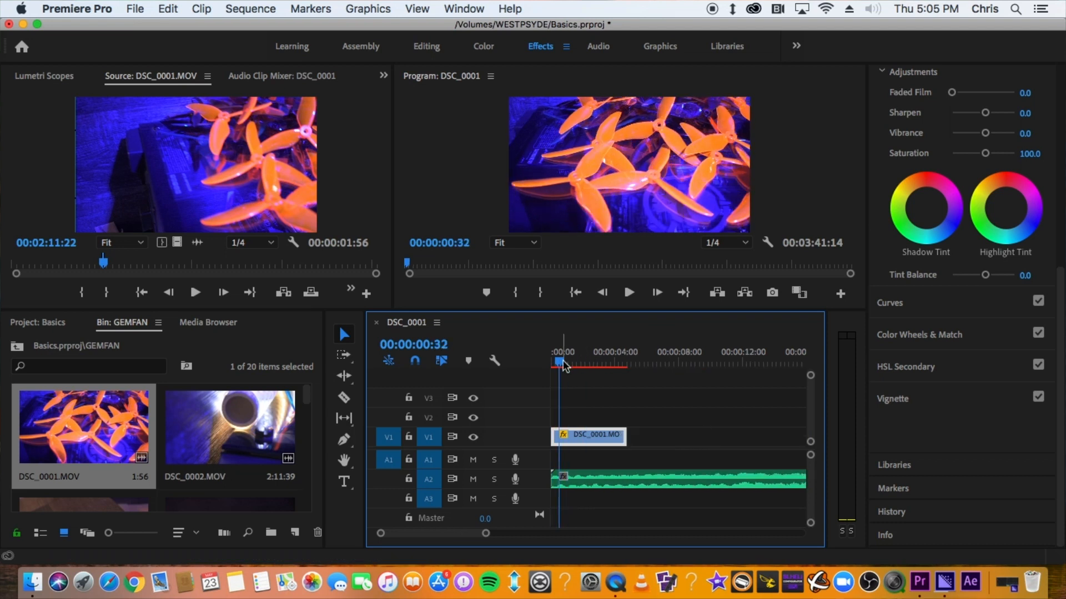
pyautogui.moveTo(562, 361); pyautogui.dragTo(492, 364)
pyautogui.press('=')
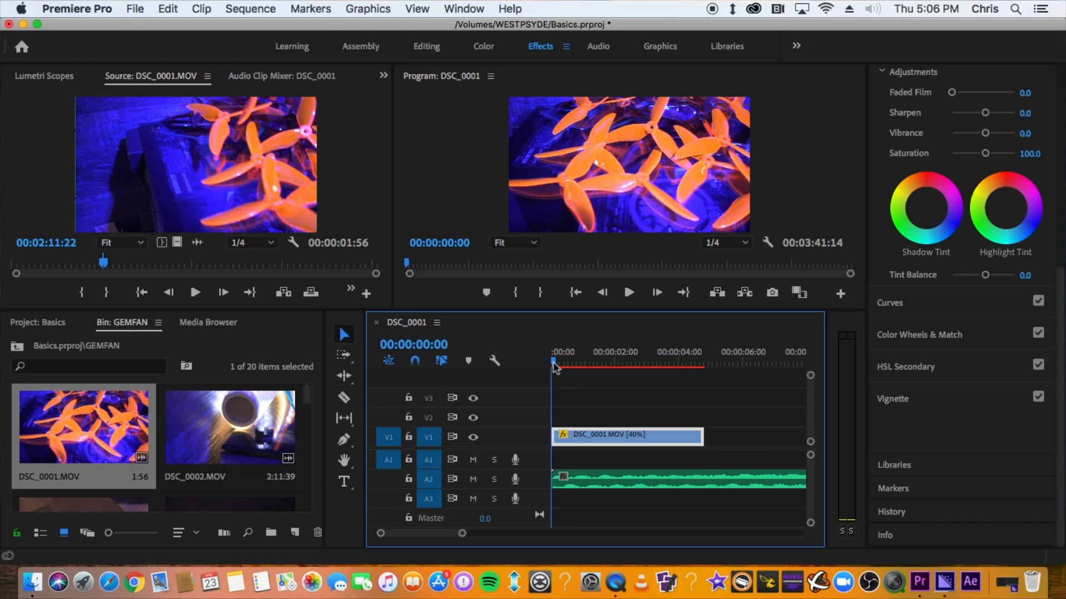
pyautogui.press('space')
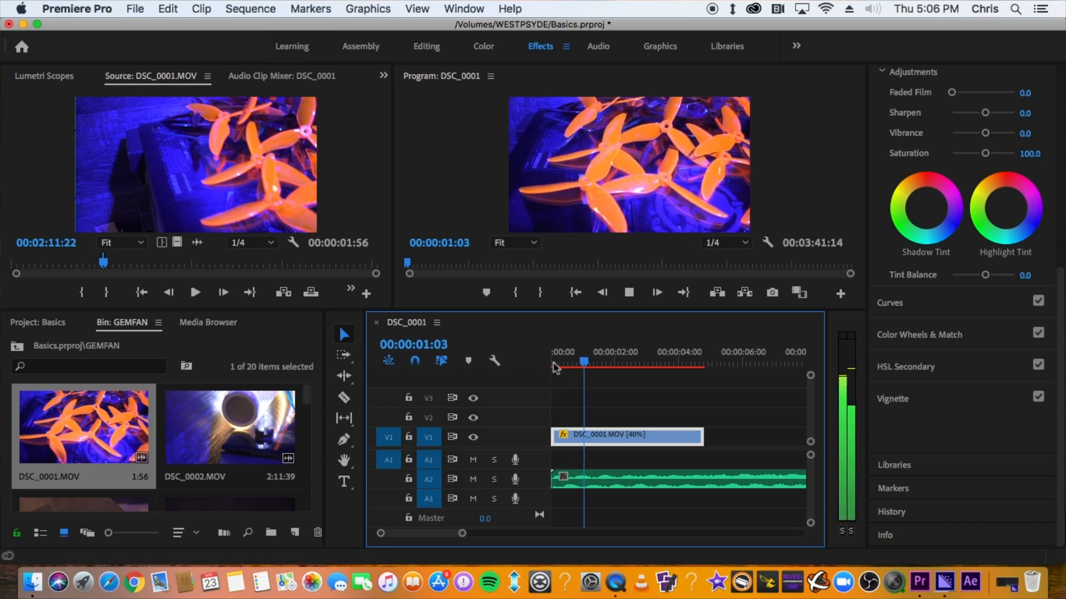
pyautogui.press('space')
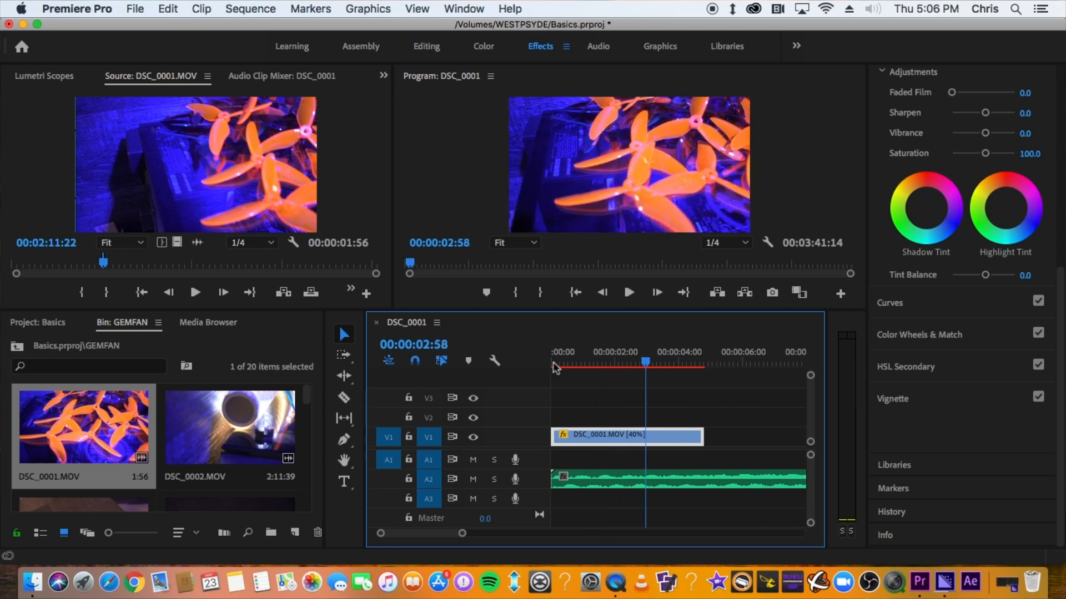
# Undo the 40% speed change and instead slow the clip by lowering its Time Remapping speed line
pyautogui.press('super+z')
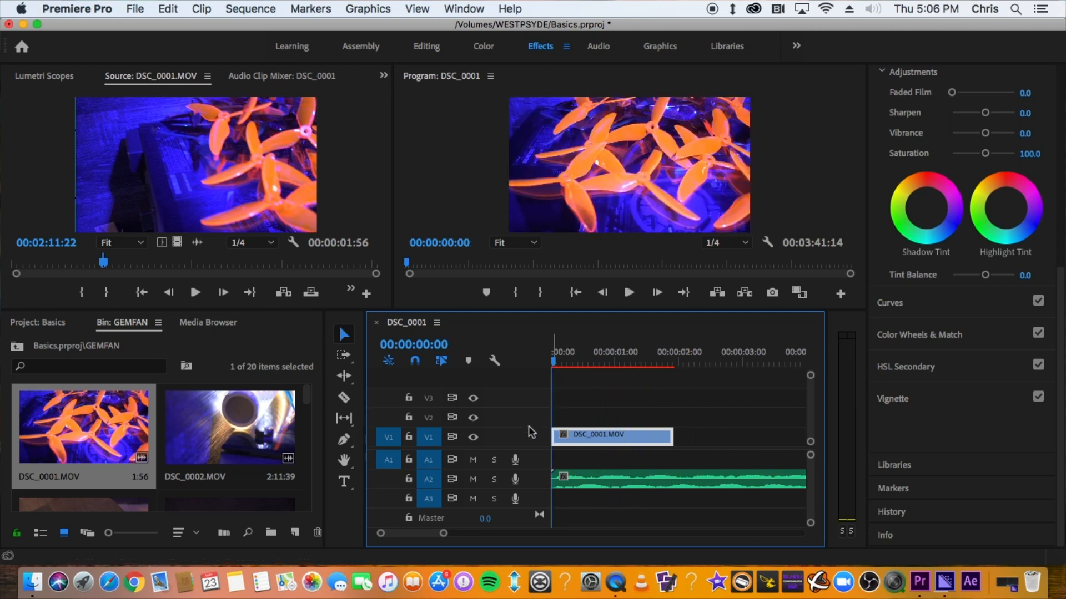
pyautogui.moveTo(529, 428); pyautogui.dragTo(524, 398)
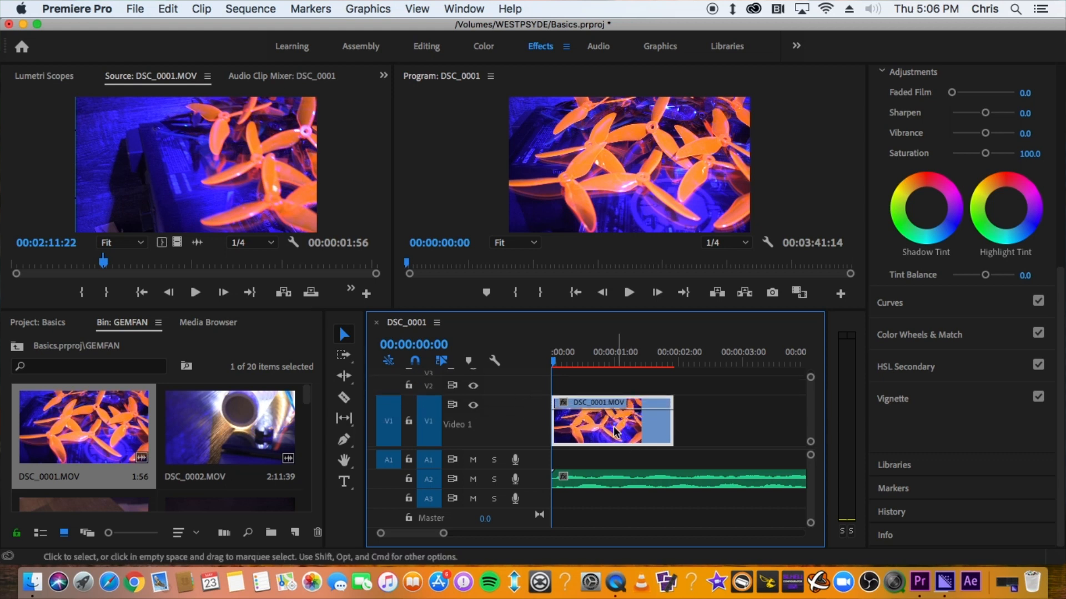
pyautogui.click(563, 404)
pyautogui.moveTo(609, 450)
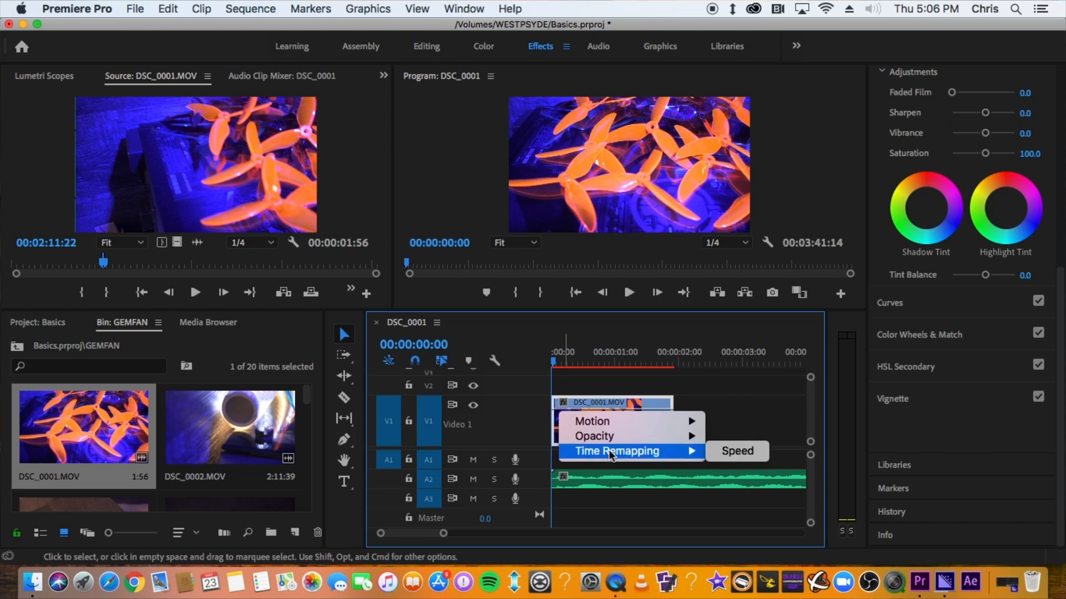
pyautogui.click(749, 451)
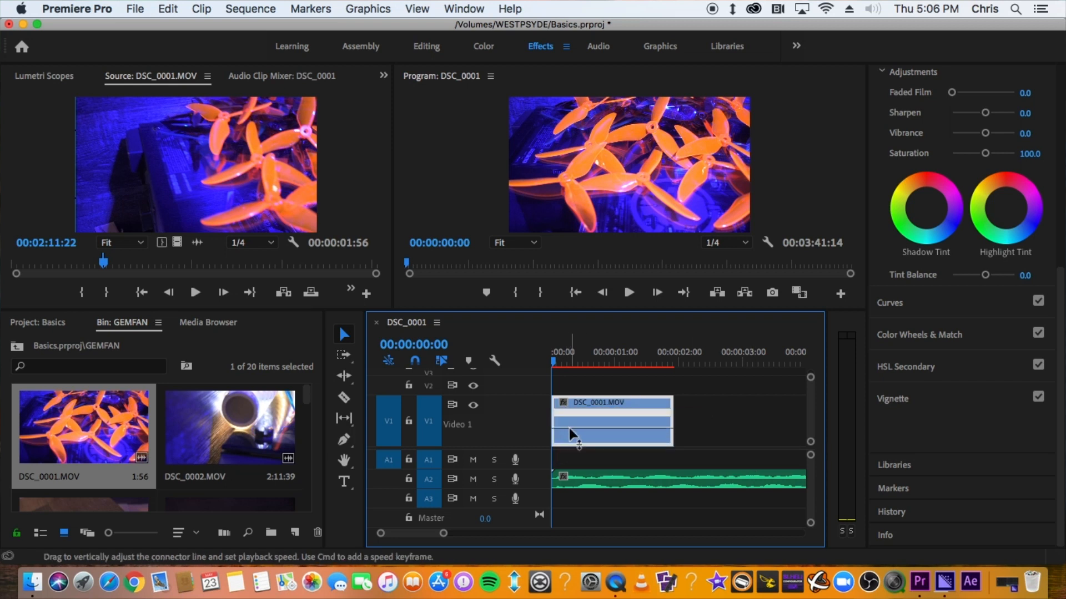
pyautogui.moveTo(569, 428); pyautogui.dragTo(569, 430)
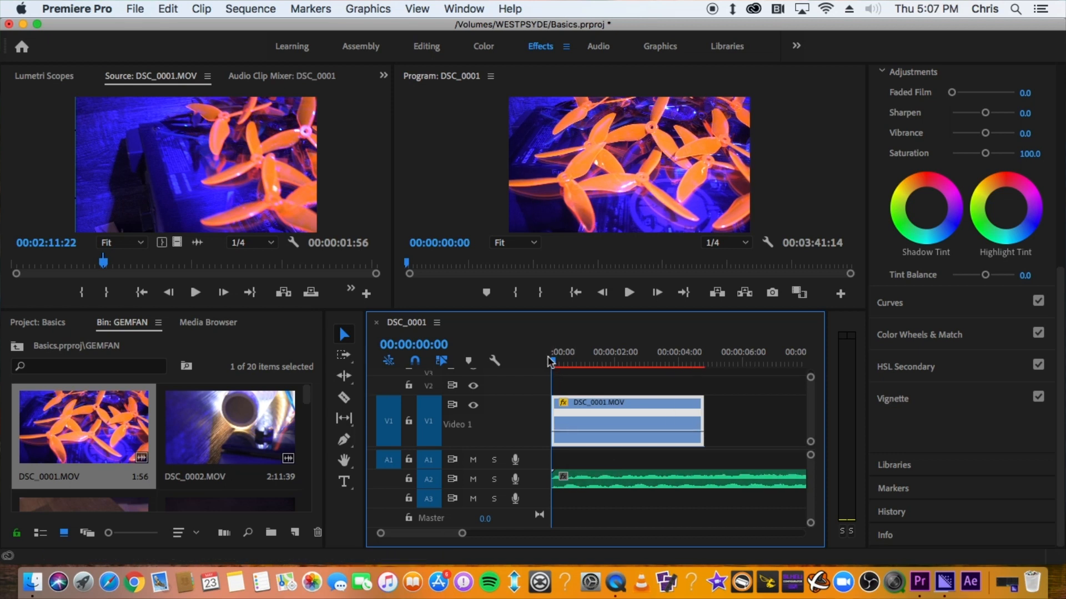
# Turn on Reverse Speed for the clip and preview it
pyautogui.press('-')
pyautogui.scroll(1, 654, 426)
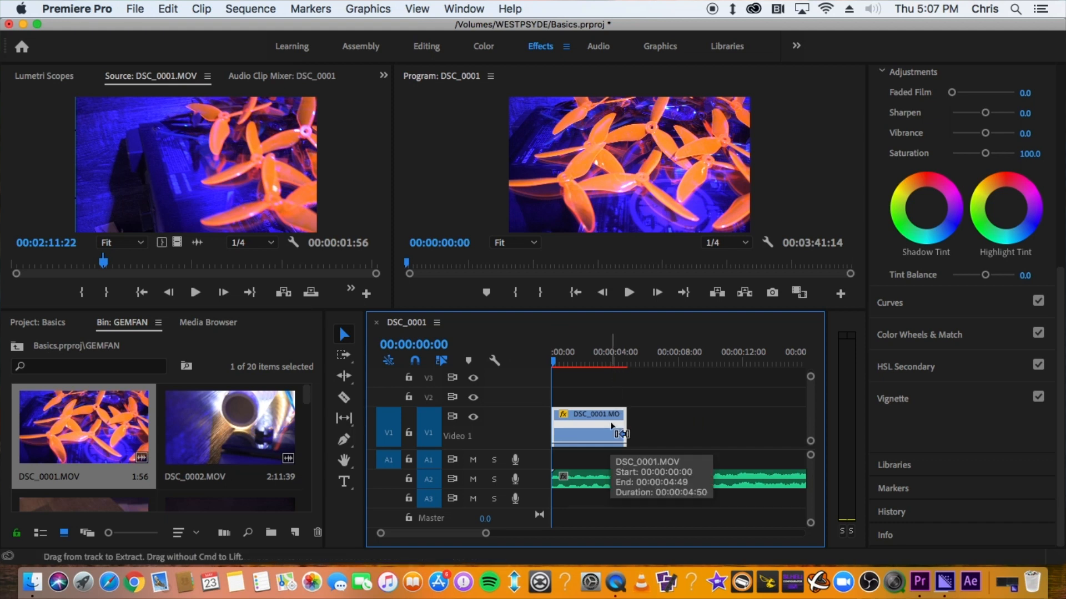
pyautogui.press('super+r')
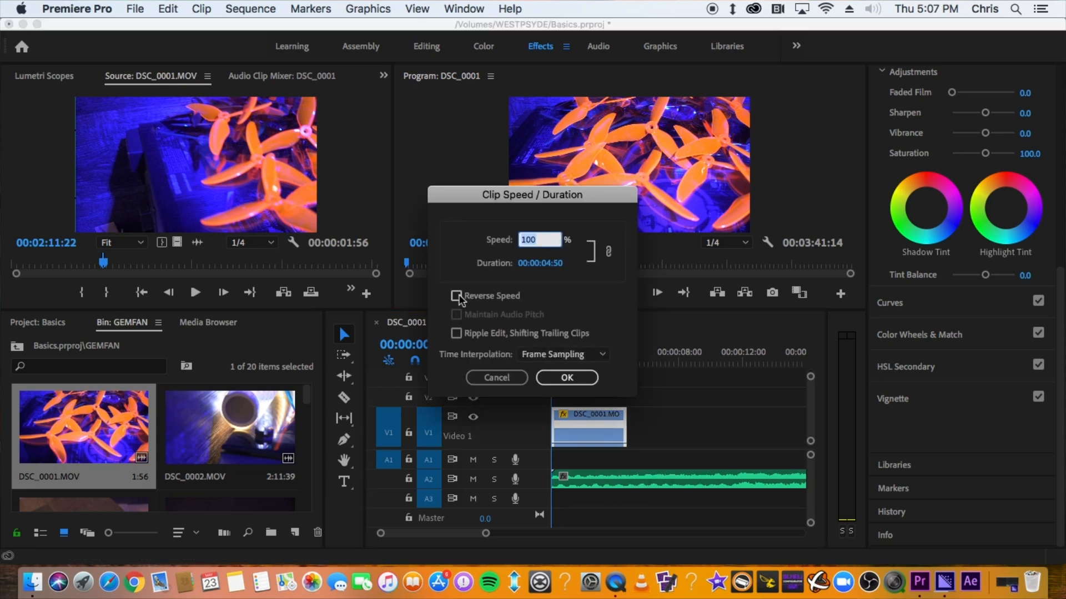
pyautogui.click(456, 297)
pyautogui.click(565, 379)
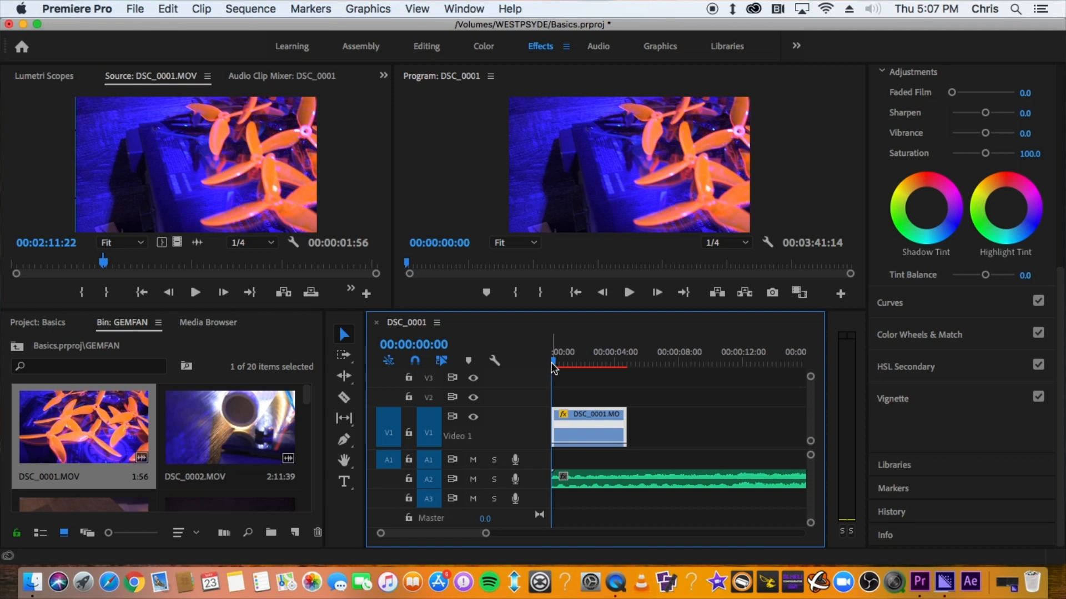
pyautogui.press('space')
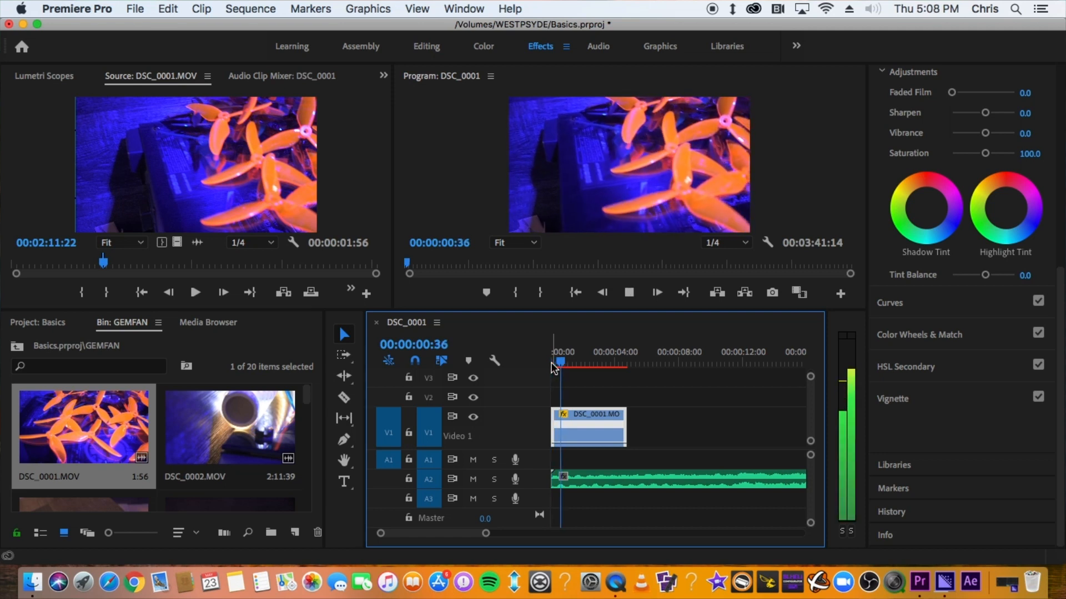
pyautogui.press('space')
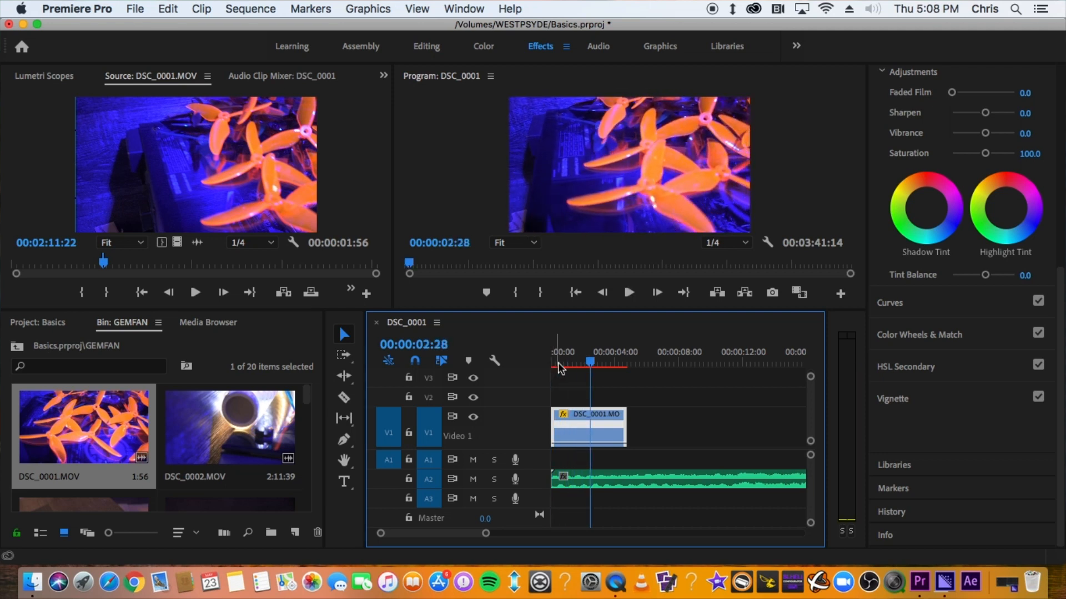
# Mark the sequence in point at 00:00:00:00 and the out point at 00:00:04:59
pyautogui.click(590, 362)
pyautogui.moveTo(589, 361); pyautogui.dragTo(515, 374)
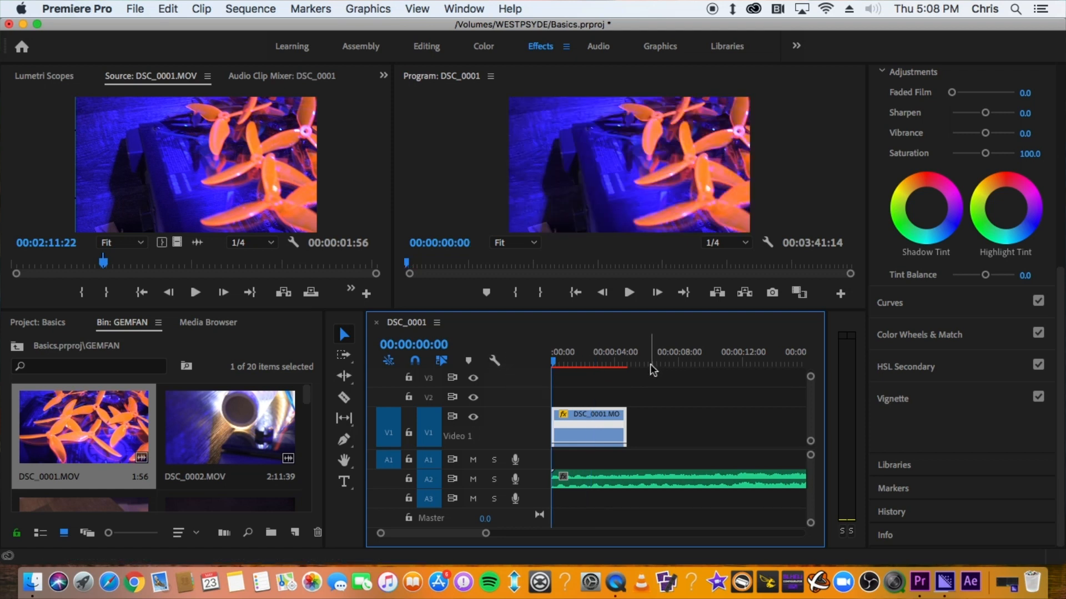
pyautogui.press('i')
pyautogui.click(632, 348)
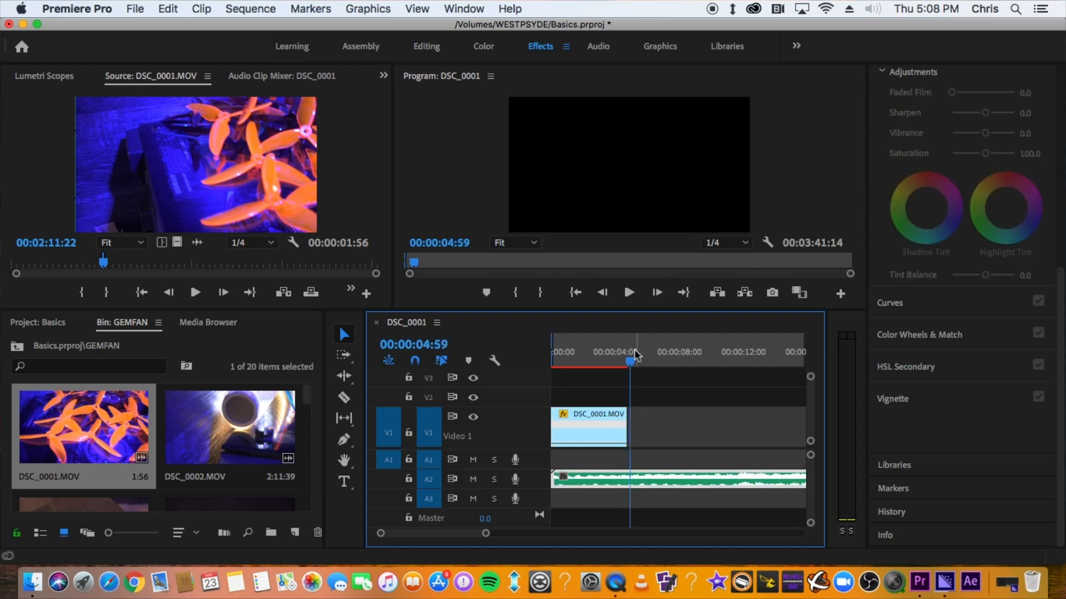
pyautogui.press('o')
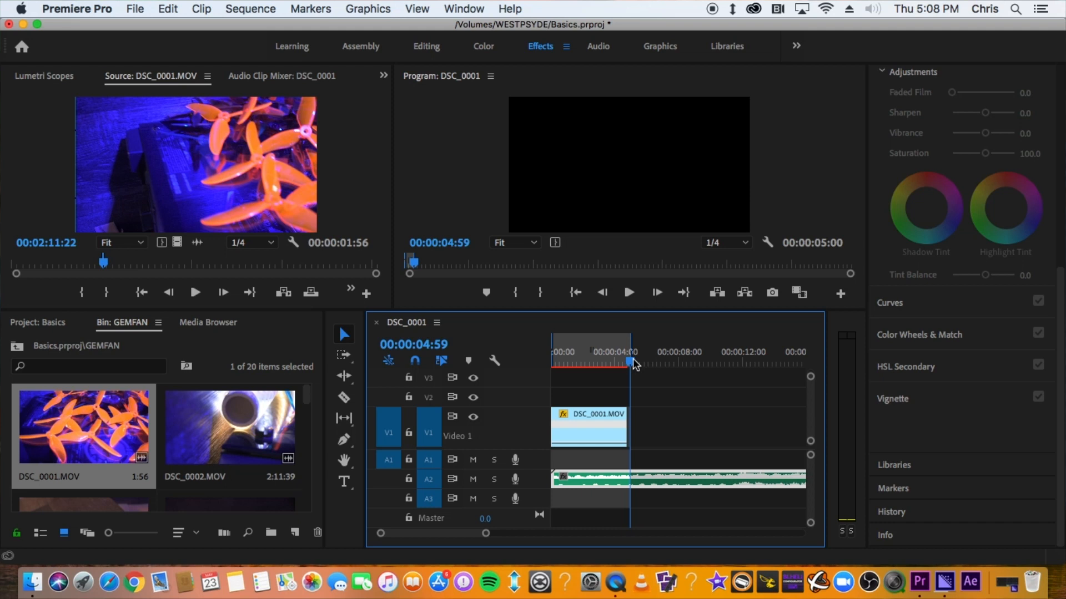
# Render the marked sequence range and play it back from the start
pyautogui.press('Return')
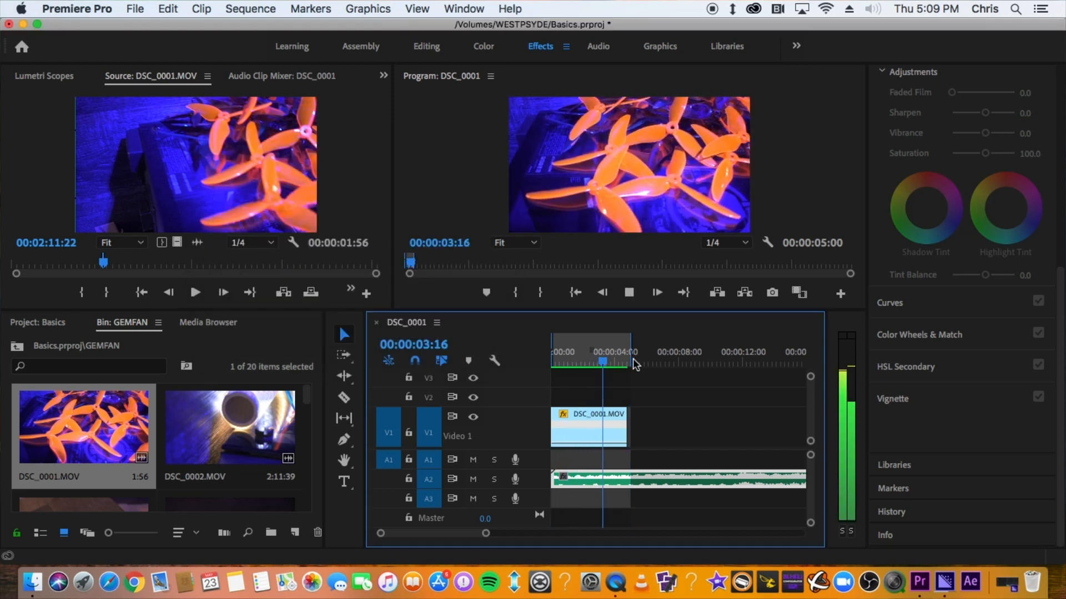
pyautogui.moveTo(632, 361); pyautogui.dragTo(519, 375)
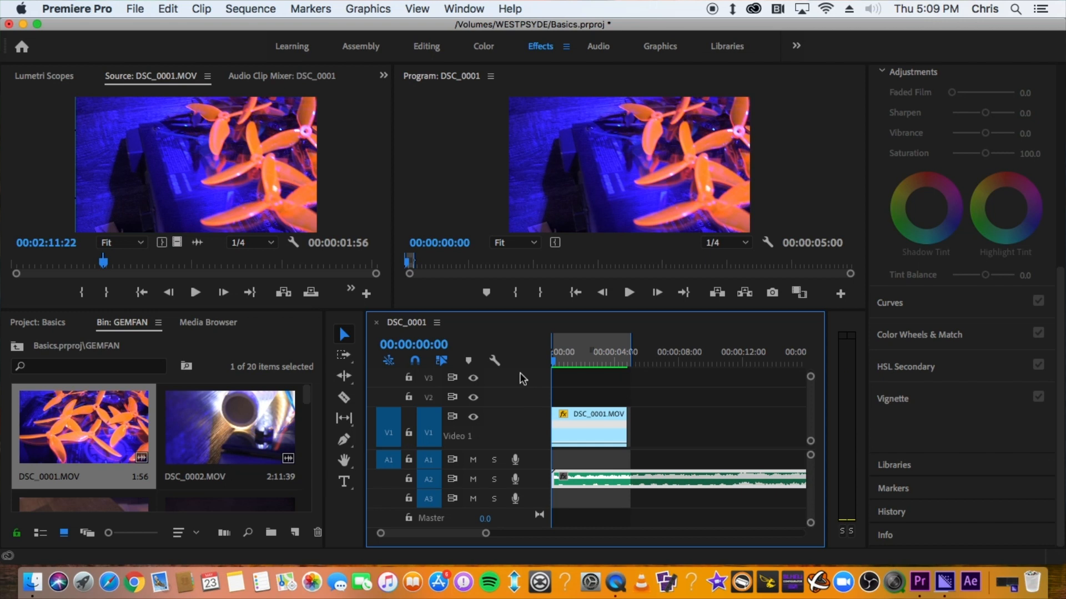
pyautogui.press('space')
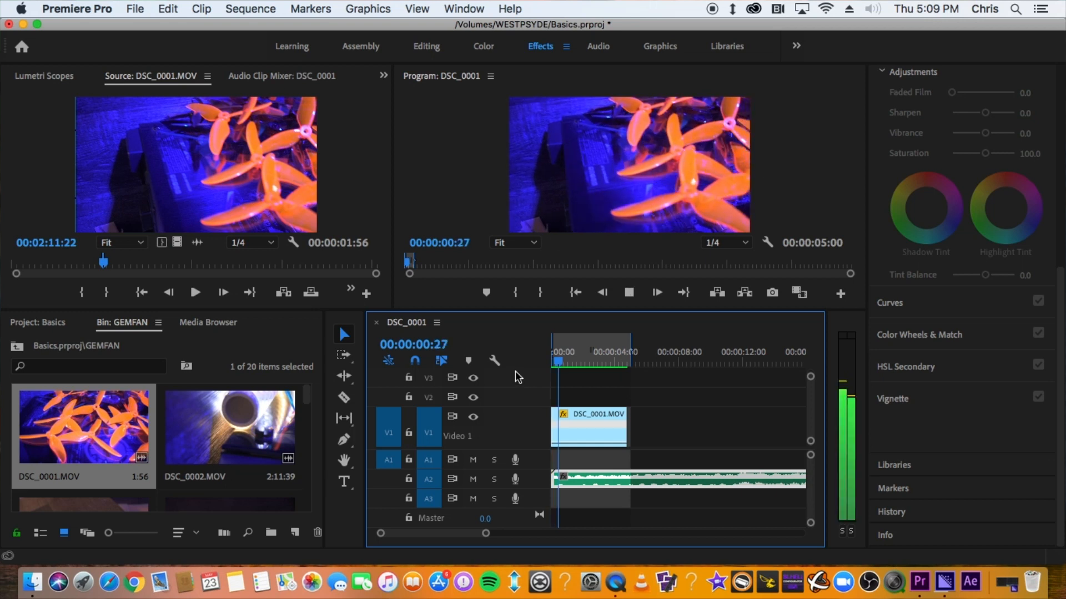